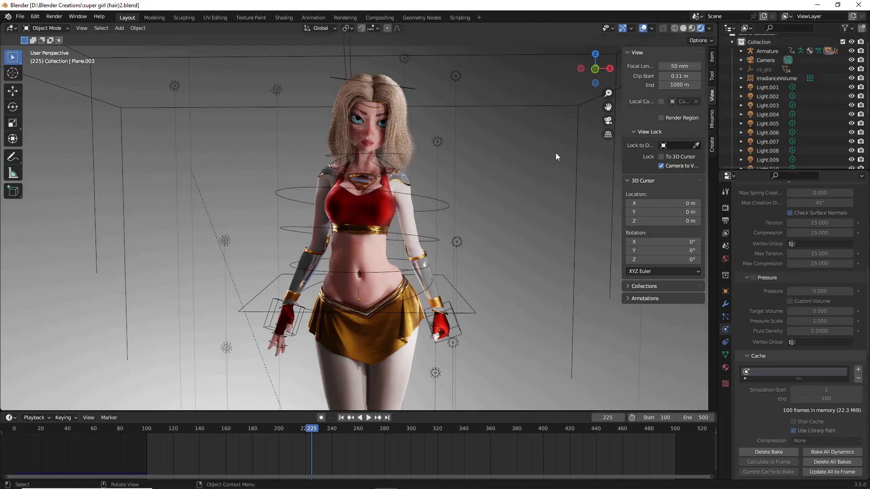
Step: Orbit and zoom the view around the character to inspect the lighting
scroll(523, 192, down, 3)
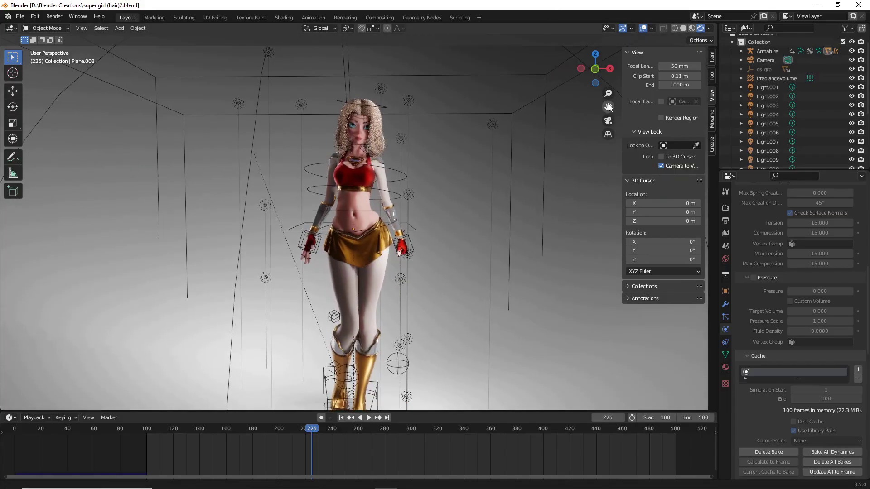
scroll(513, 181, down, 3)
middle_drag(514, 181, 366, 297)
scroll(366, 297, up, 3)
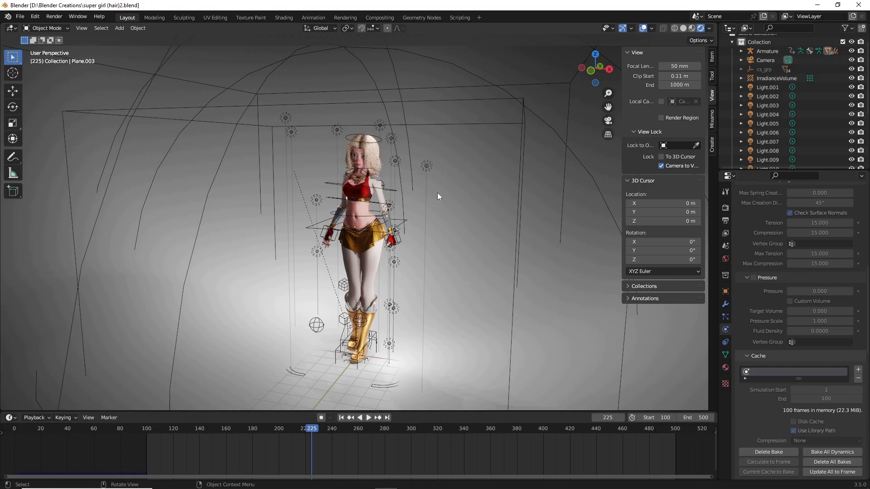
middle_drag(437, 192, 449, 196)
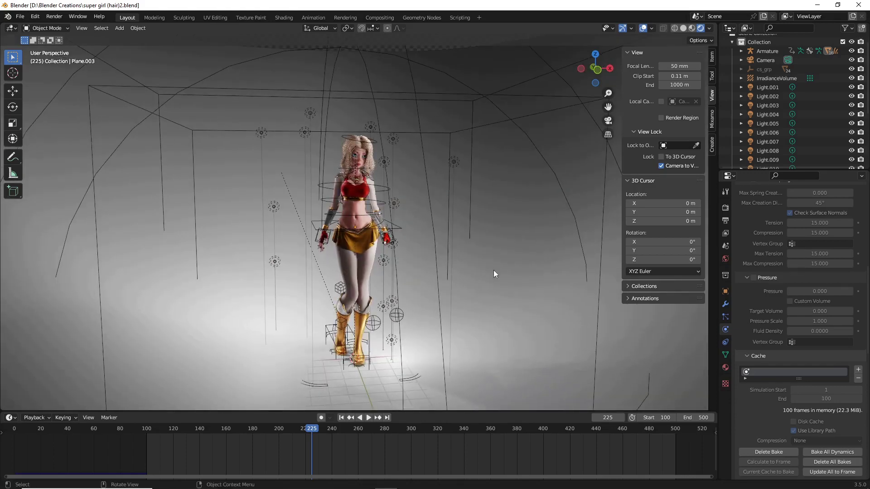
middle_drag(499, 271, 491, 274)
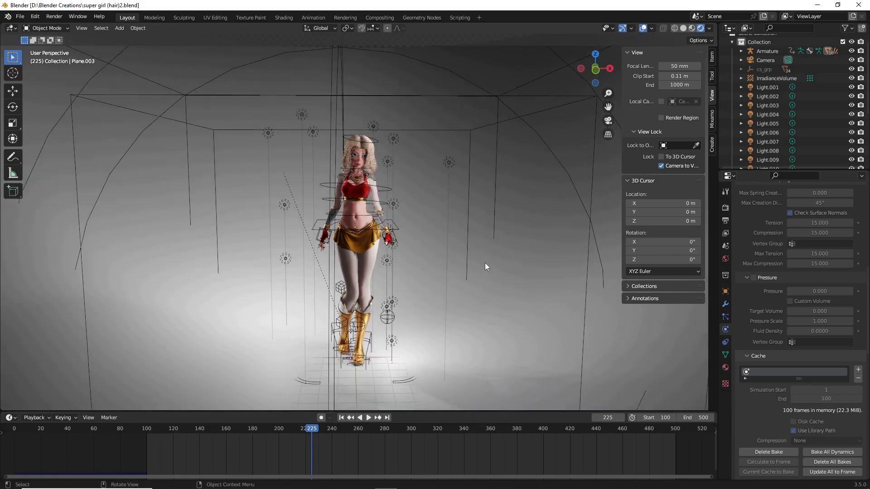
scroll(483, 266, up, 3)
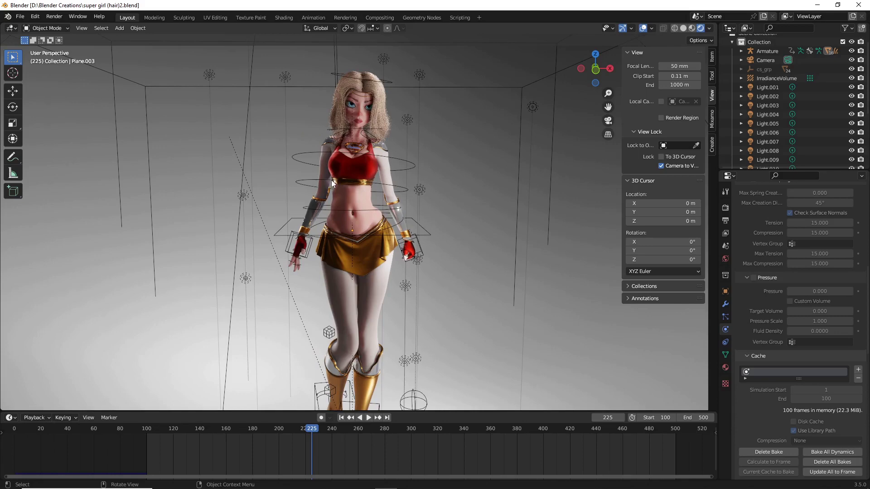
middle_drag(331, 180, 322, 118)
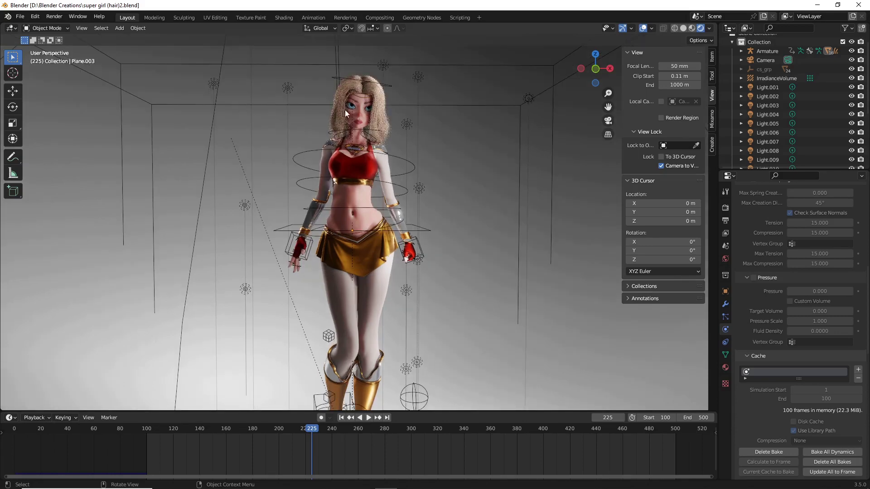
scroll(303, 199, down, 3)
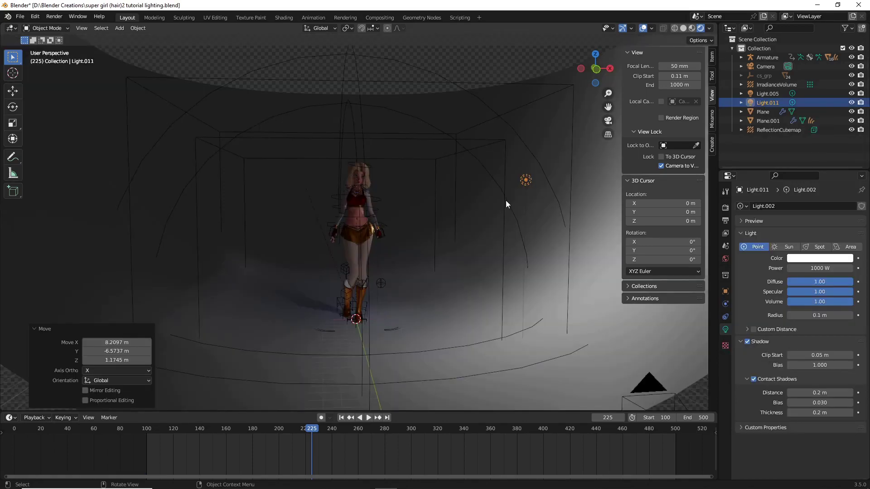
scroll(504, 200, up, 3)
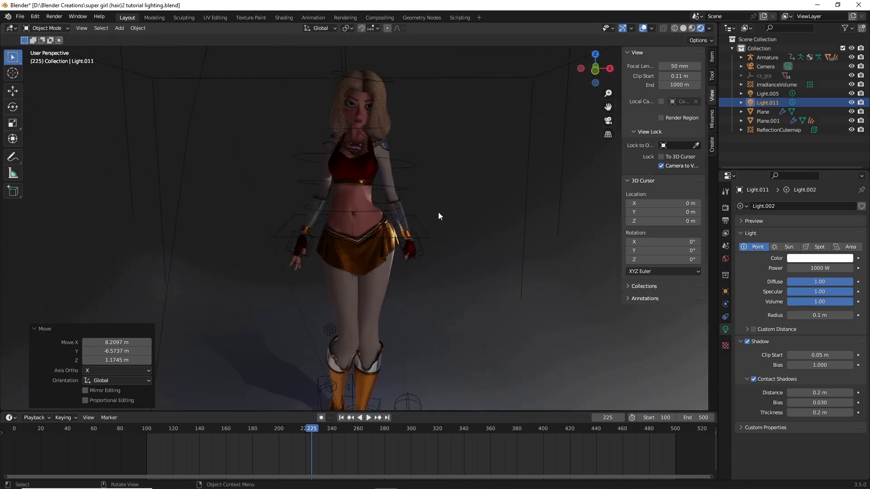
scroll(439, 212, down, 2)
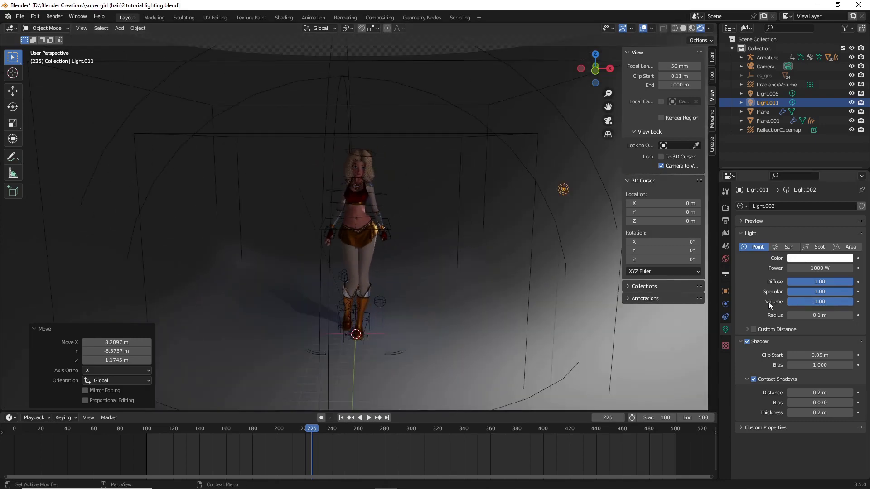
Step: Turn the light's contact shadows off and back on to compare the result
click(754, 379)
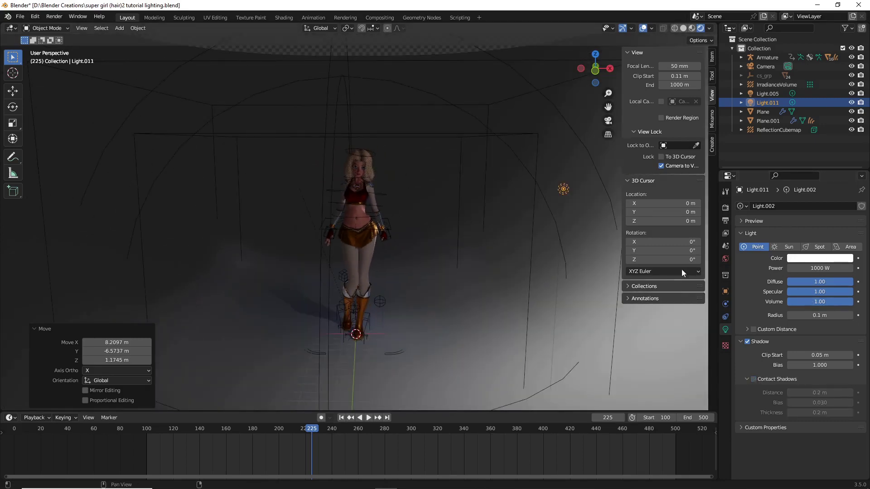
middle_drag(681, 269, 553, 183)
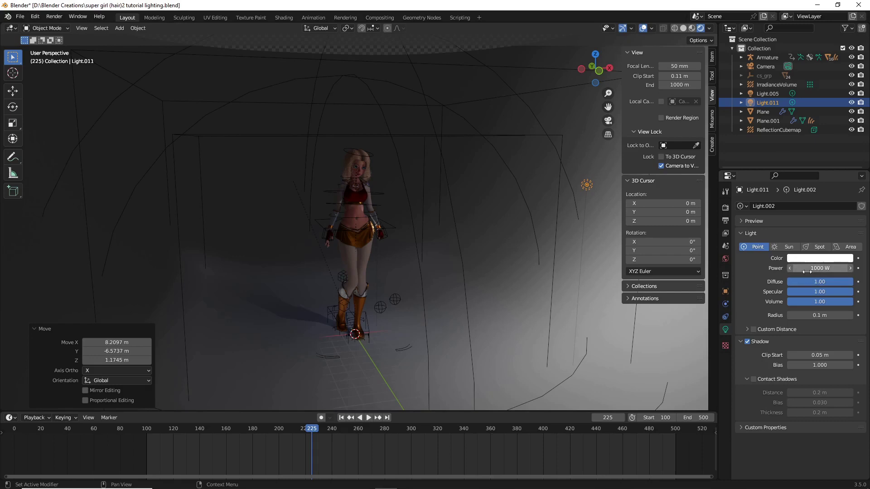
scroll(578, 172, down, 3)
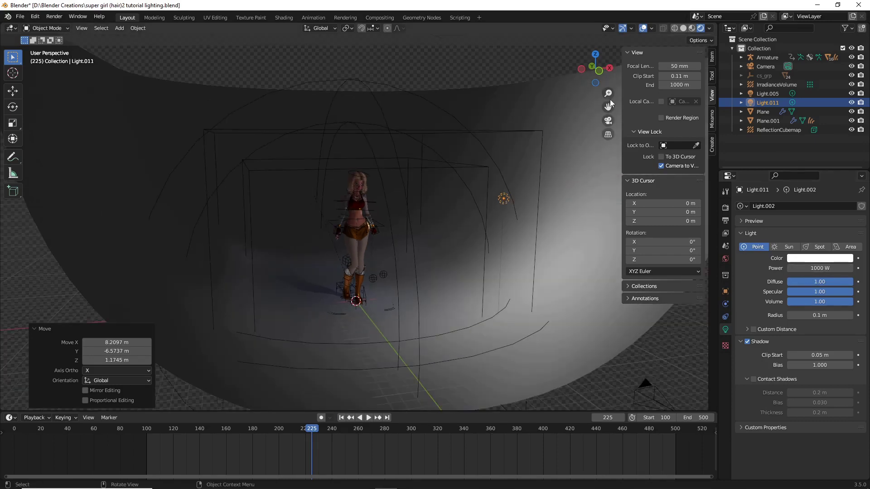
drag(608, 107, 528, 254)
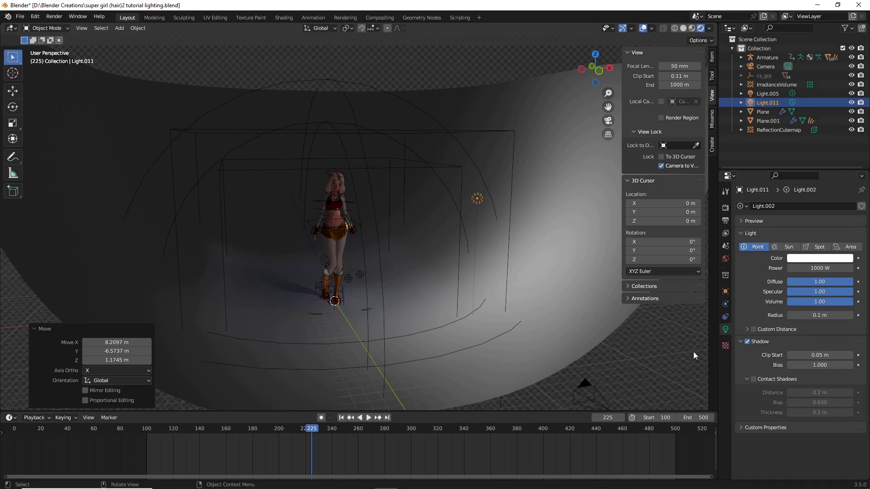
click(754, 380)
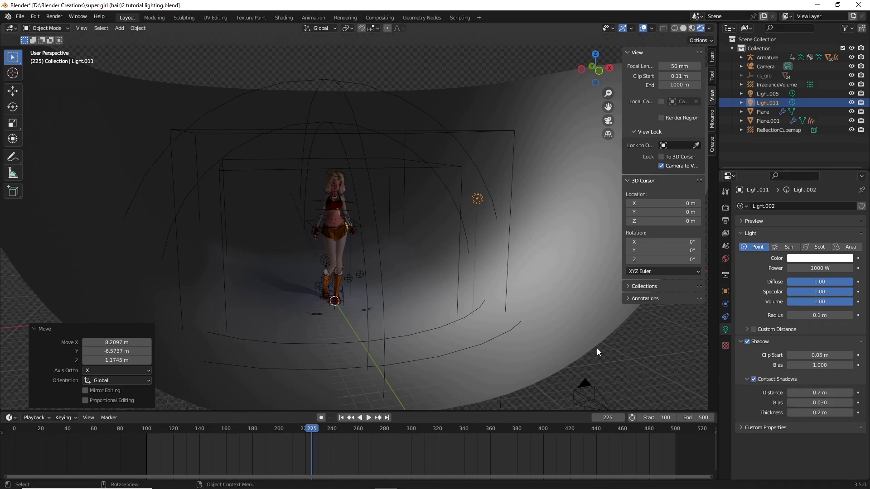
scroll(596, 351, up, 2)
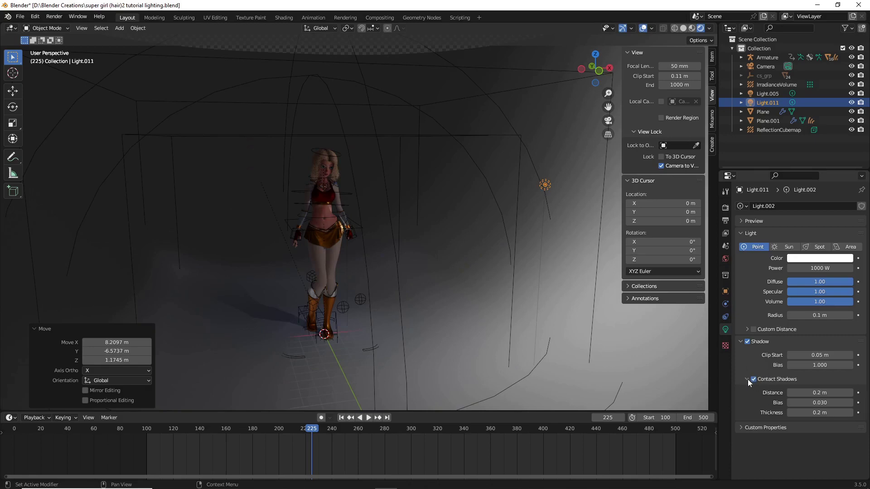
scroll(498, 285, up, 4)
scroll(494, 285, down, 5)
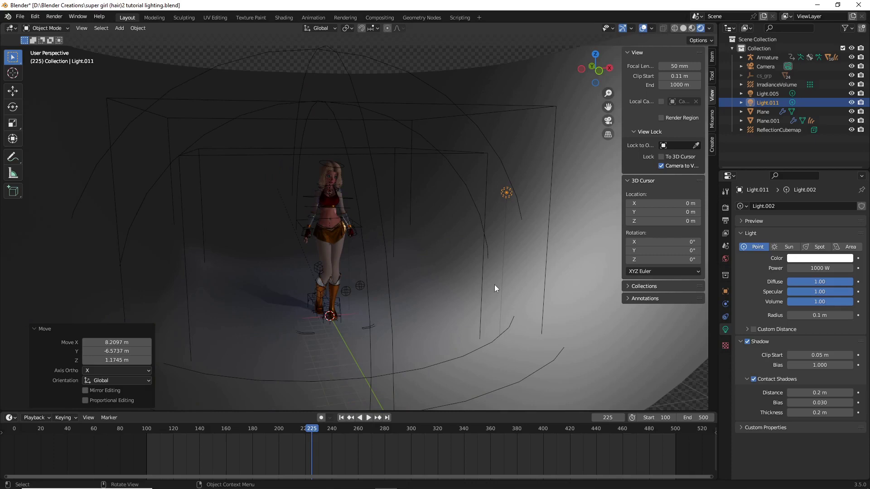
scroll(479, 306, up, 3)
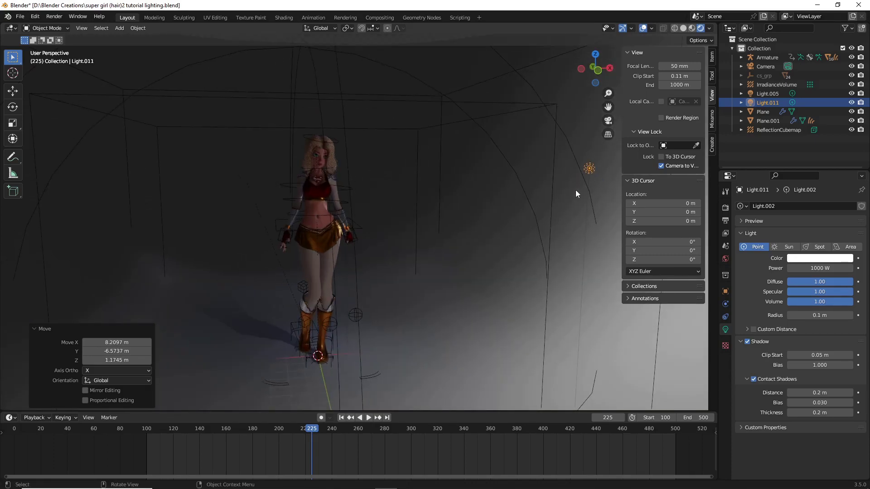
middle_drag(406, 191, 304, 167)
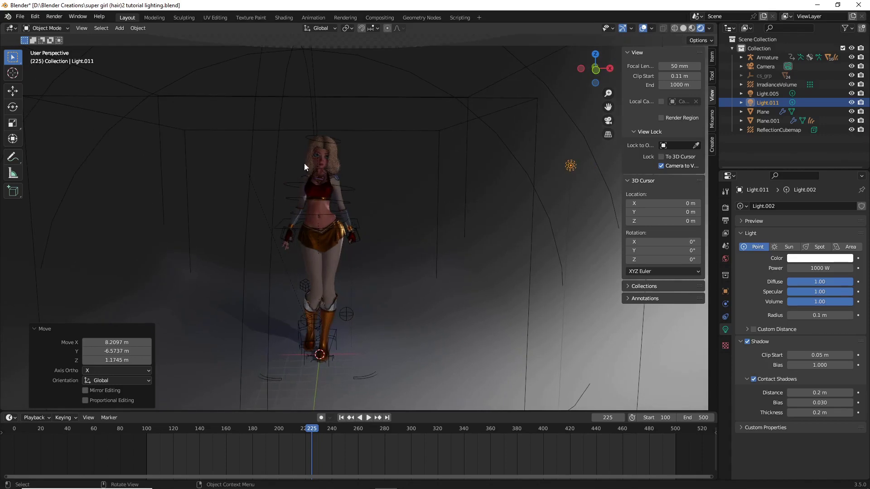
Step: Slide Light.011 along the X axis toward the character
key(g)
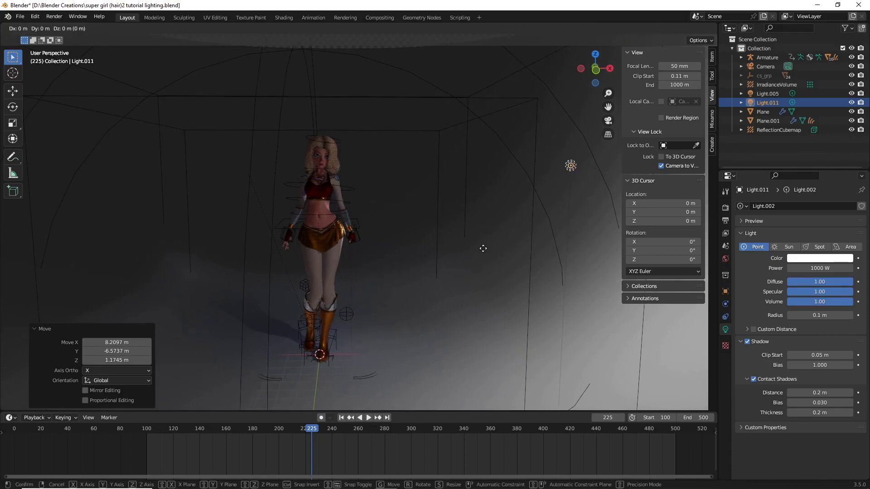
key(x)
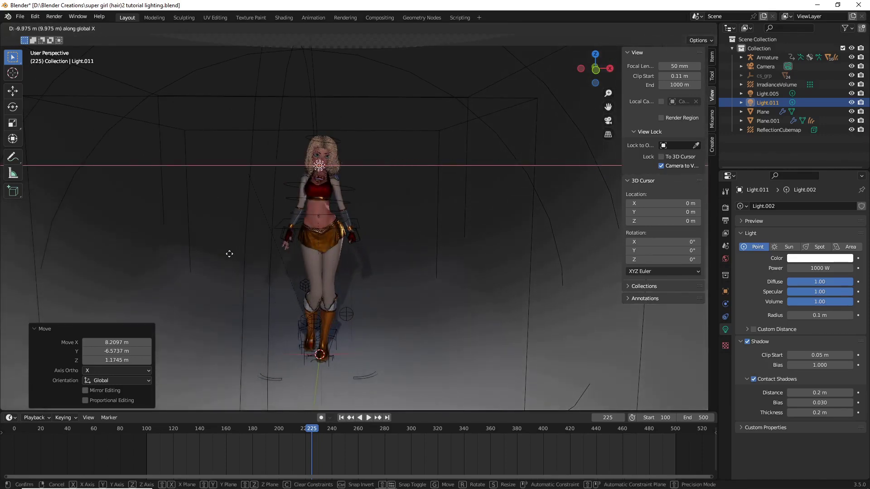
click(229, 254)
scroll(295, 232, up, 3)
scroll(331, 241, down, 3)
middle_drag(330, 240, 439, 241)
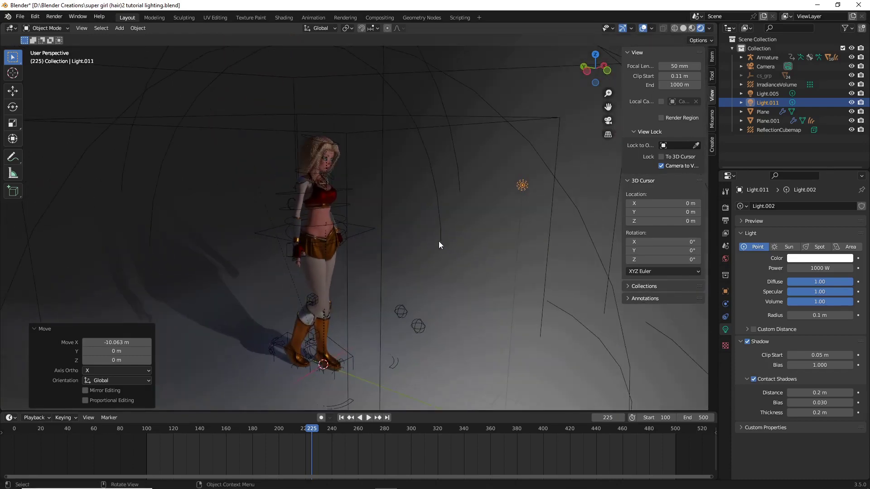
Step: Move Light.011 along Y twice to bring it beside her head
key(g)
key(y)
click(351, 230)
scroll(351, 234, up, 3)
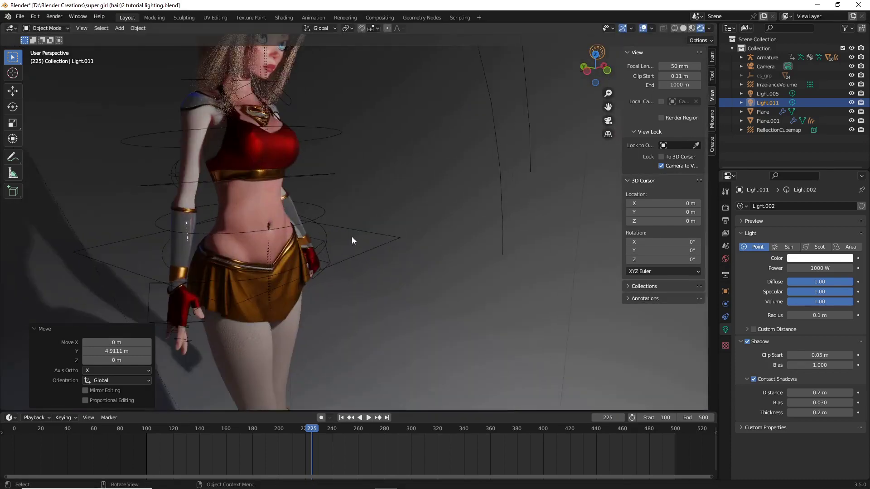
middle_drag(352, 236, 291, 227)
scroll(423, 249, down, 3)
scroll(424, 249, up, 2)
key(g)
key(y)
click(442, 255)
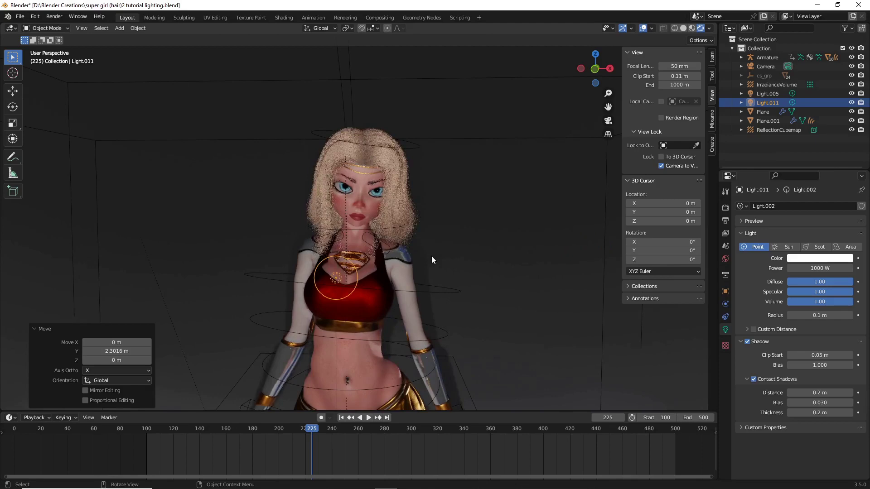
scroll(431, 257, up, 3)
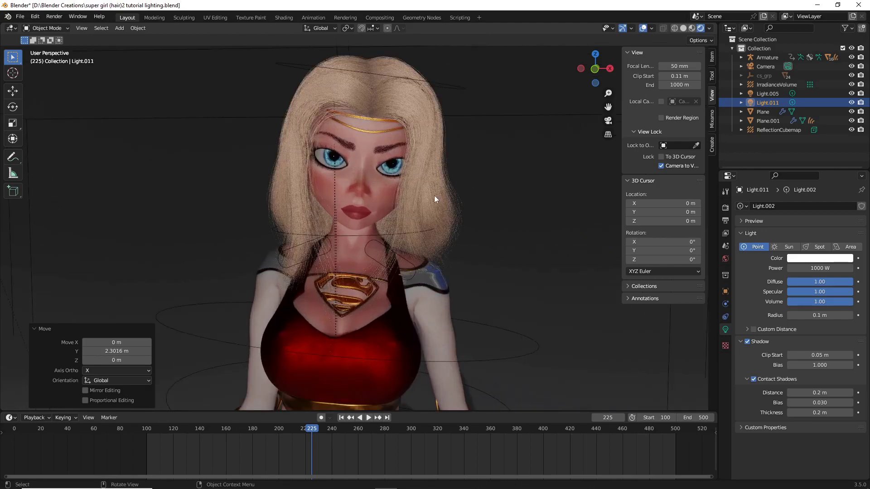
Step: Nudge Light.011 along Y once more so it rims her silhouette, 1.9424 m total
middle_drag(434, 199, 509, 213)
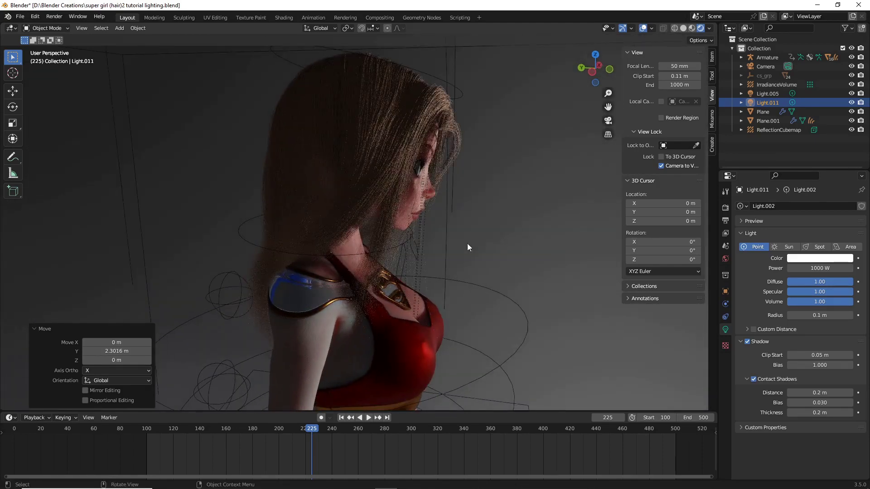
middle_drag(368, 194, 287, 190)
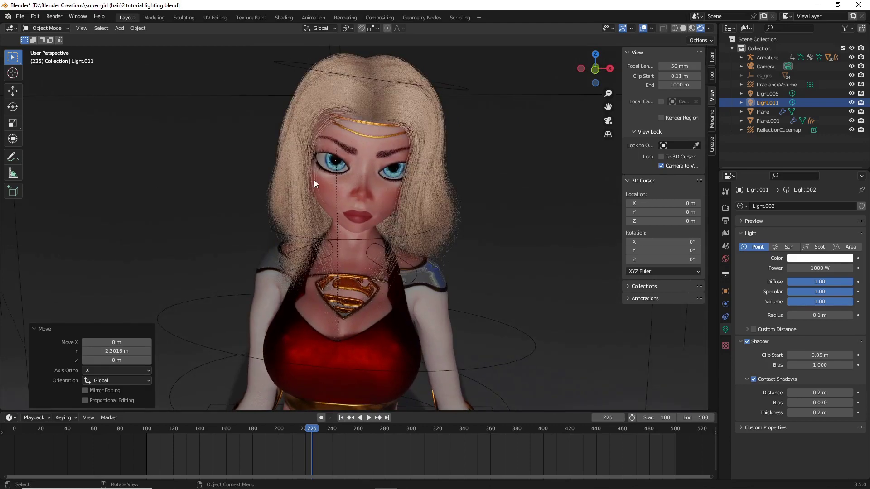
scroll(316, 183, down, 2)
scroll(316, 173, up, 3)
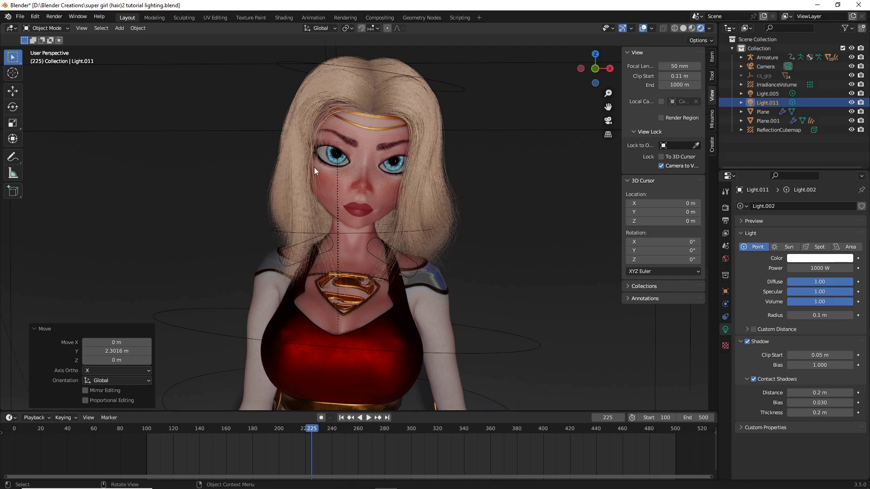
scroll(314, 168, down, 4)
key(g)
key(y)
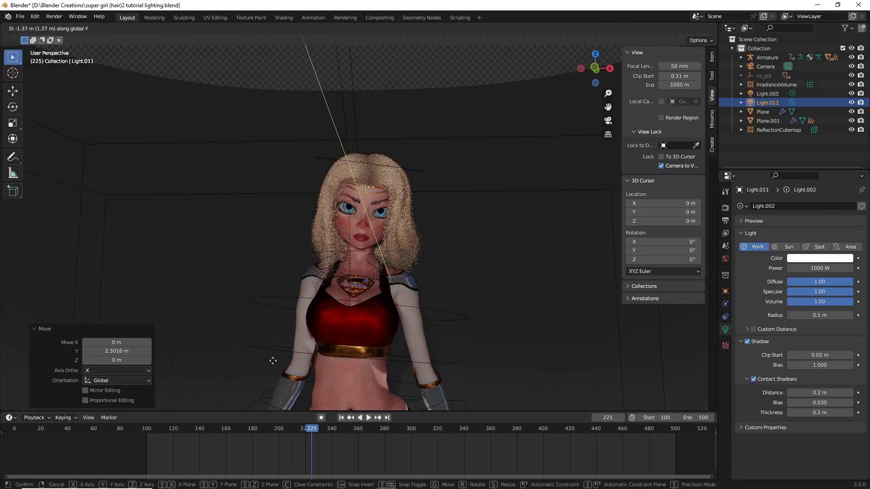
click(457, 315)
scroll(439, 288, up, 4)
scroll(363, 227, down, 4)
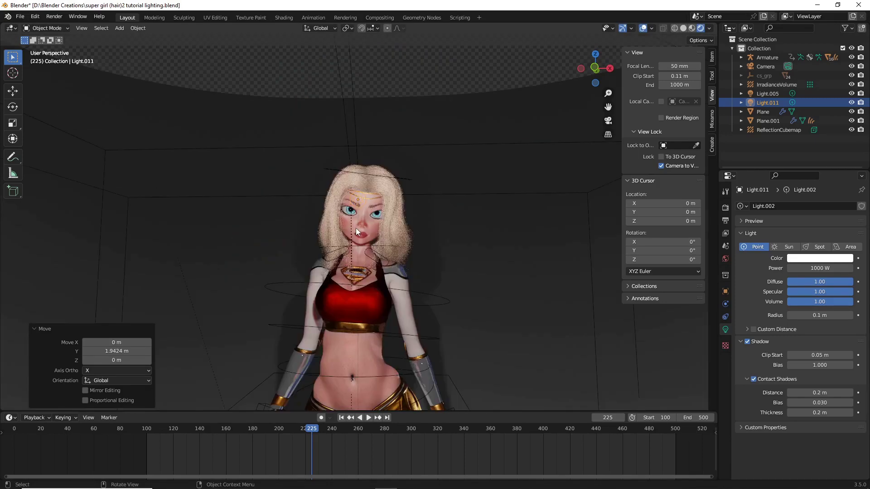
middle_drag(356, 228, 441, 289)
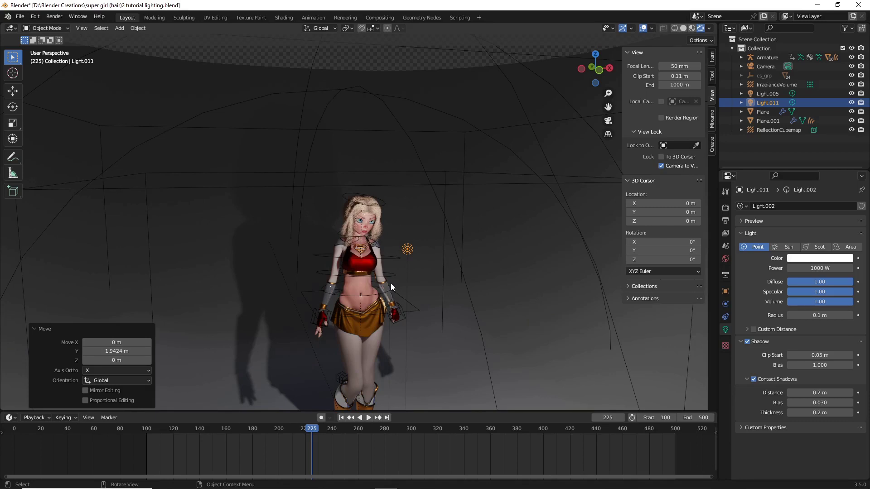
Step: Shift Light.011 5.6921 m along X to the character's right side
key(g)
key(x)
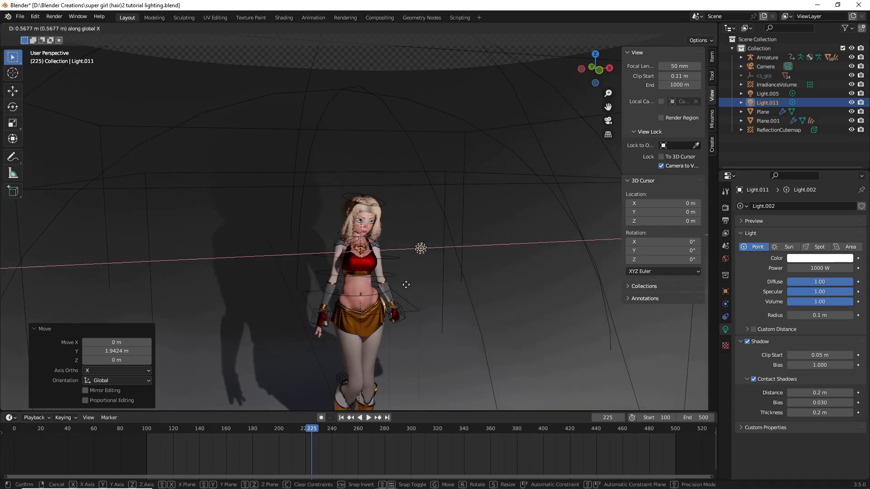
click(518, 288)
scroll(519, 287, up, 8)
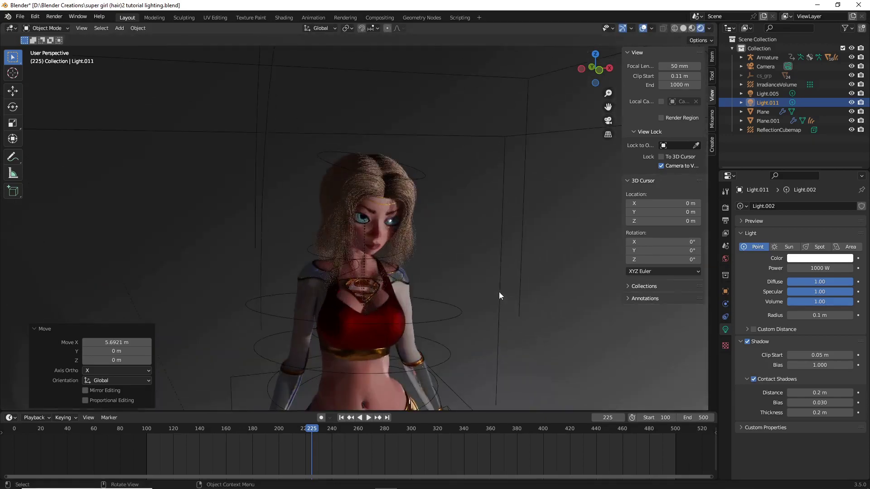
Step: Preview the camera shot, then abandon a further X move of the light
key(KP_0)
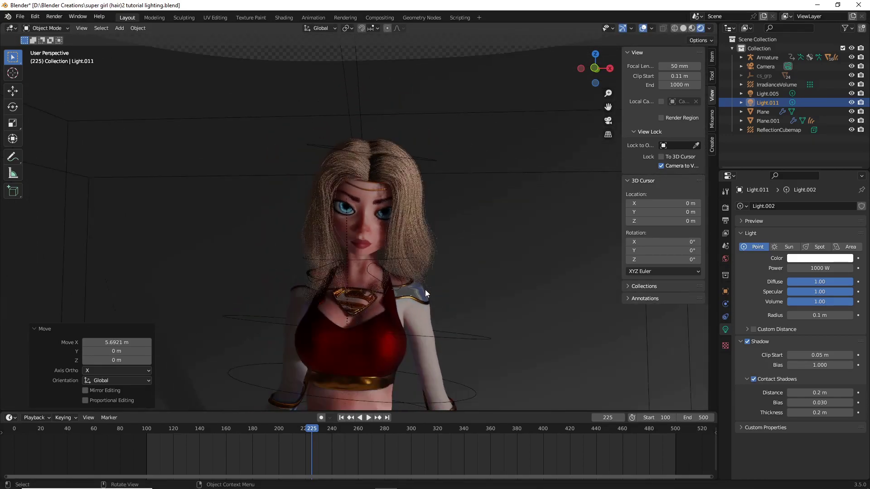
key(KP_0)
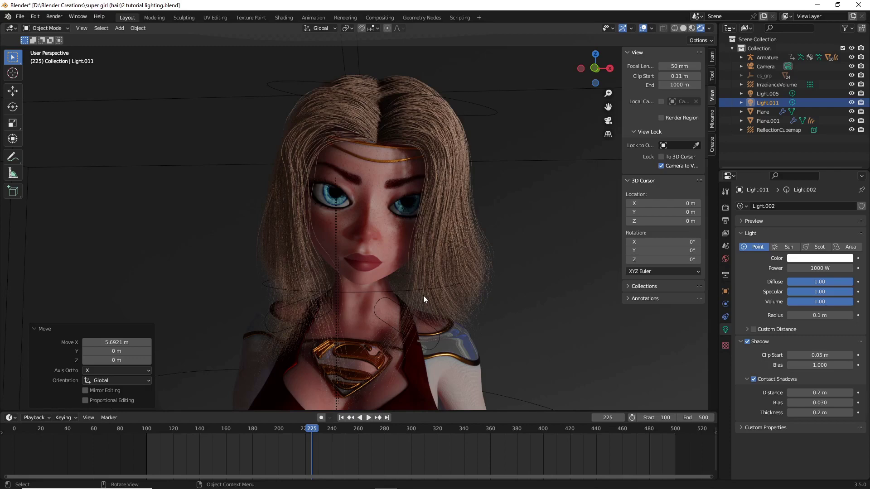
scroll(423, 296, down, 8)
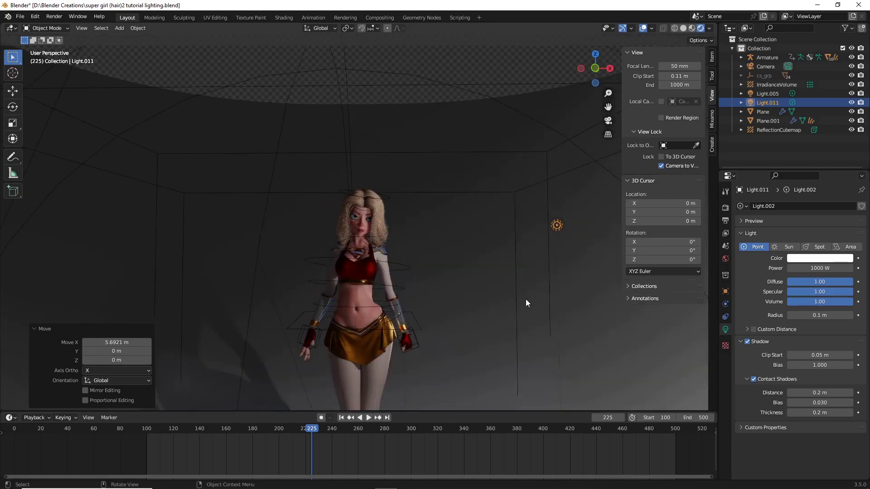
key(g)
key(x)
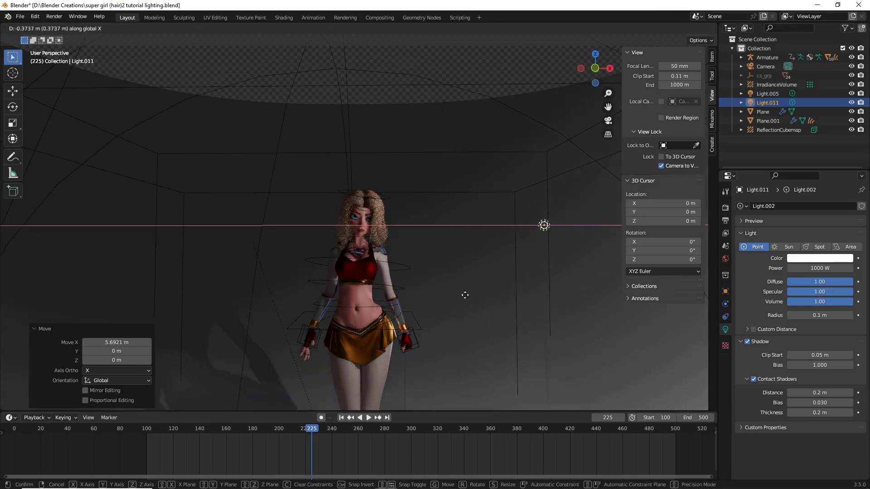
right_click(431, 295)
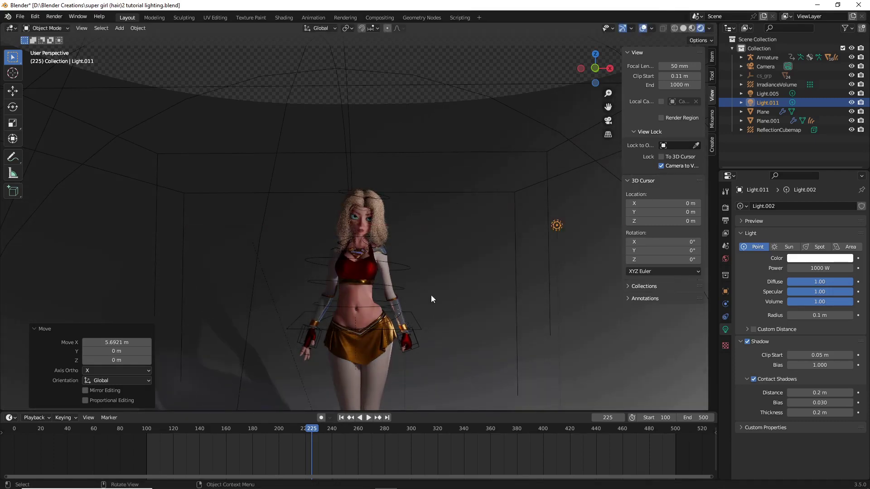
Step: Save the blend file
click(487, 303)
key(ctrl+s)
middle_drag(358, 197, 531, 208)
Step: Duplicate Light.011 as Light.001 and drop the copy on the character's left
click(526, 206)
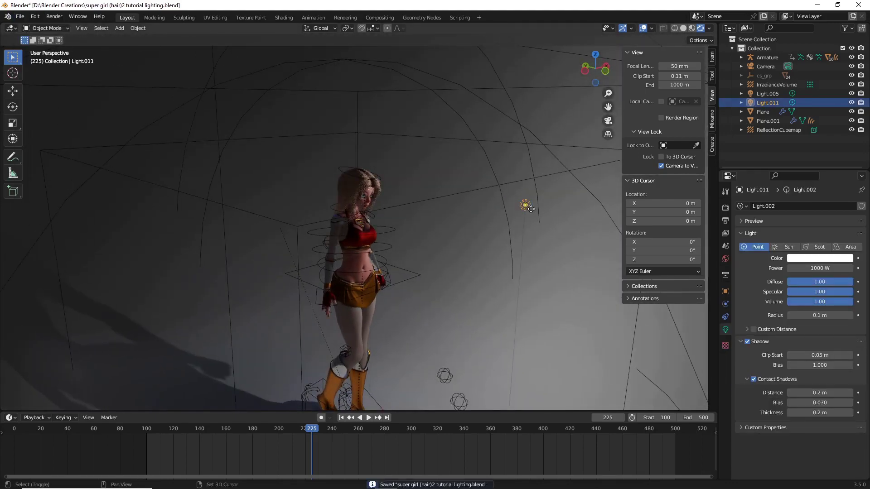
key(shift+d)
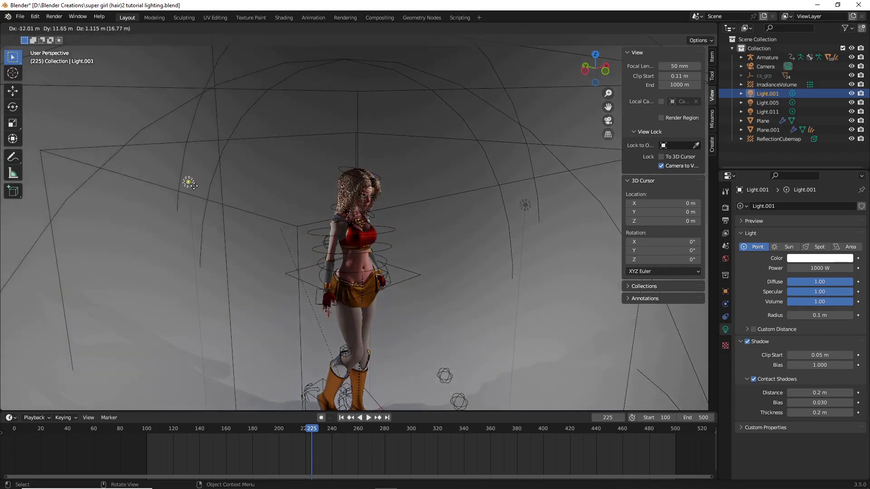
click(189, 182)
middle_drag(380, 223, 237, 198)
scroll(236, 198, up, 3)
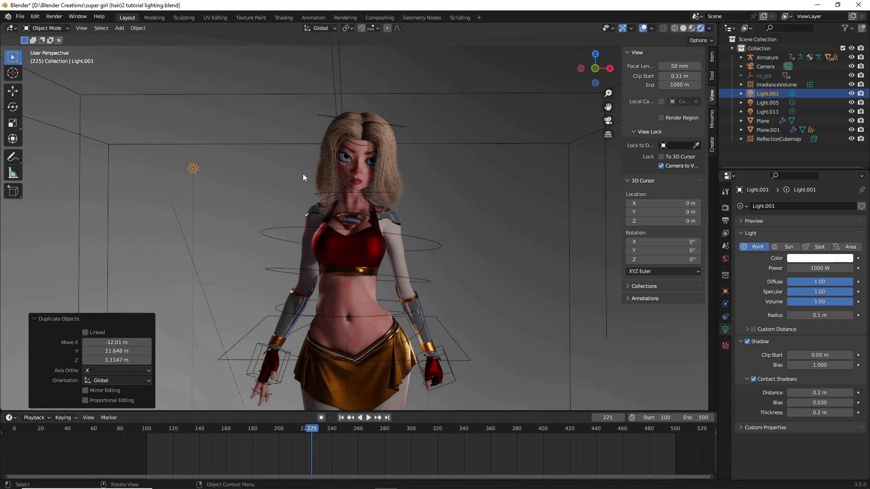
scroll(304, 220, down, 4)
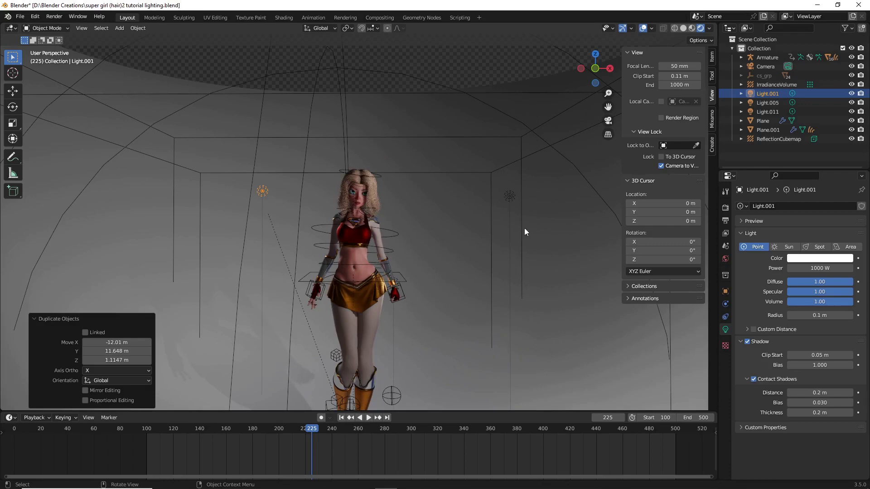
scroll(401, 170, up, 4)
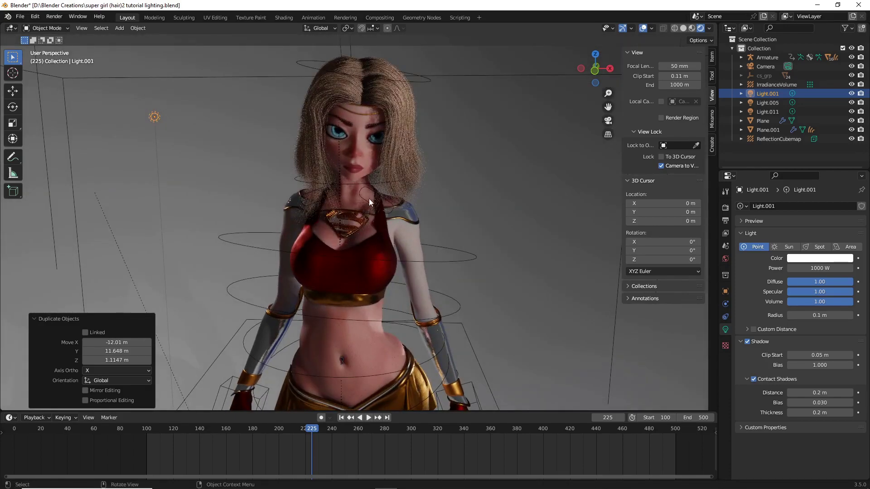
Step: Check Light.001 from above and front, then view the scene through the camera
middle_drag(396, 197, 262, 94)
scroll(298, 164, down, 3)
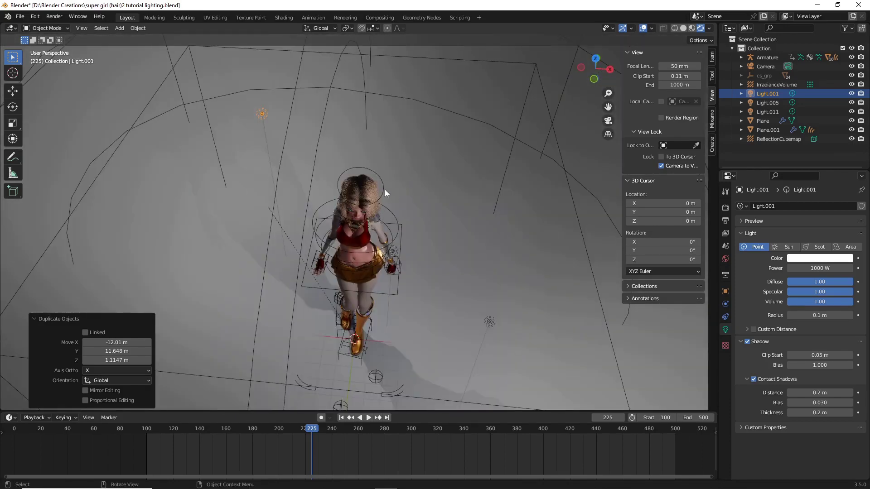
middle_drag(385, 190, 392, 238)
key(g)
key(x)
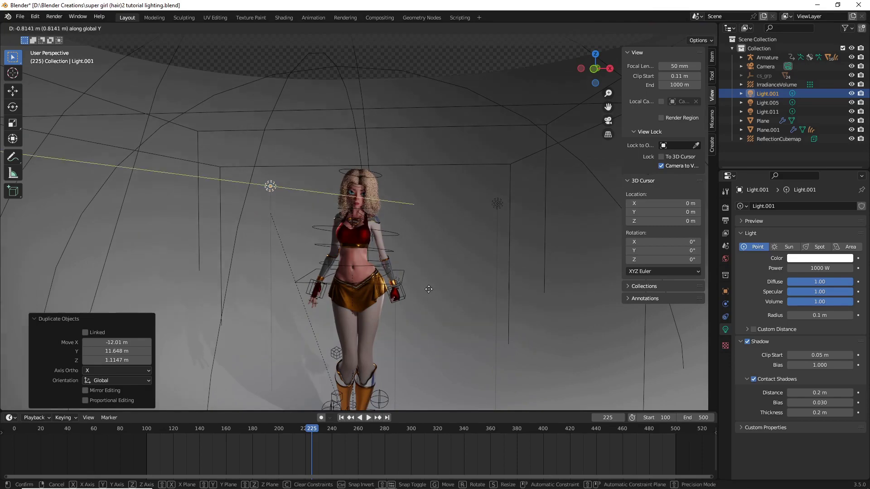
key(Escape)
click(608, 121)
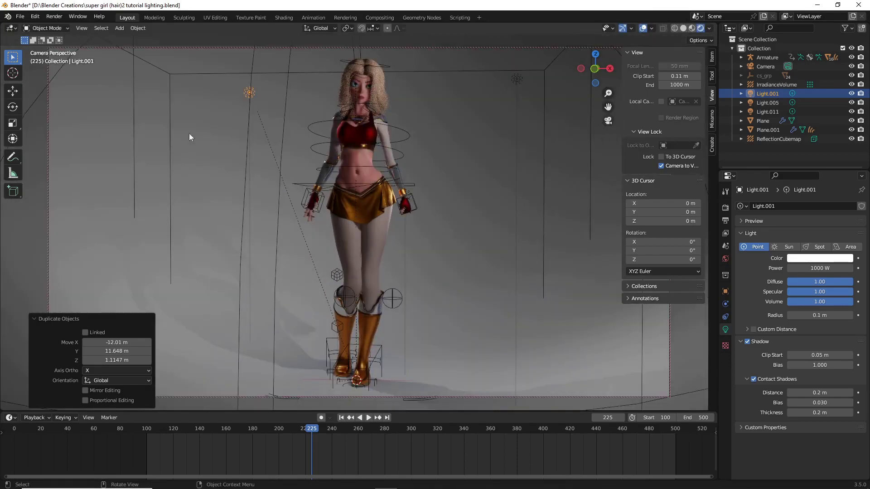
Step: Move Light.001 to Y -2.4071 m, then place it freely beside the character's torso
key(g)
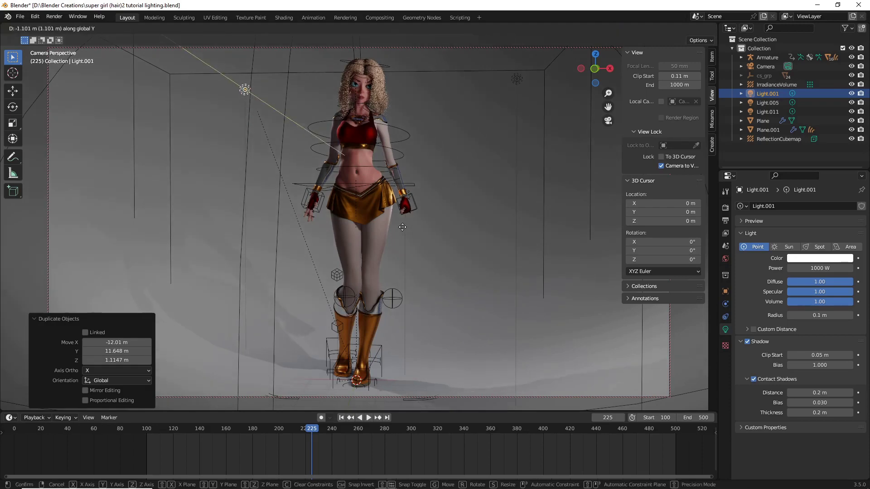
key(y)
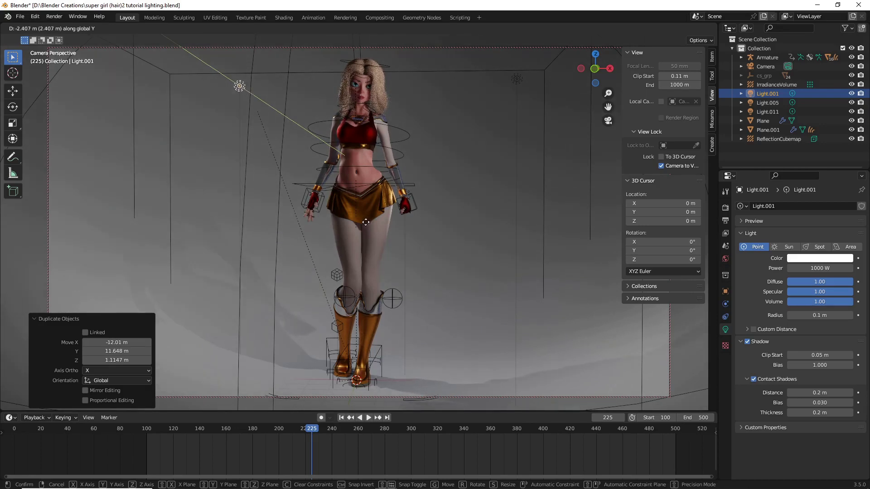
click(365, 224)
key(g)
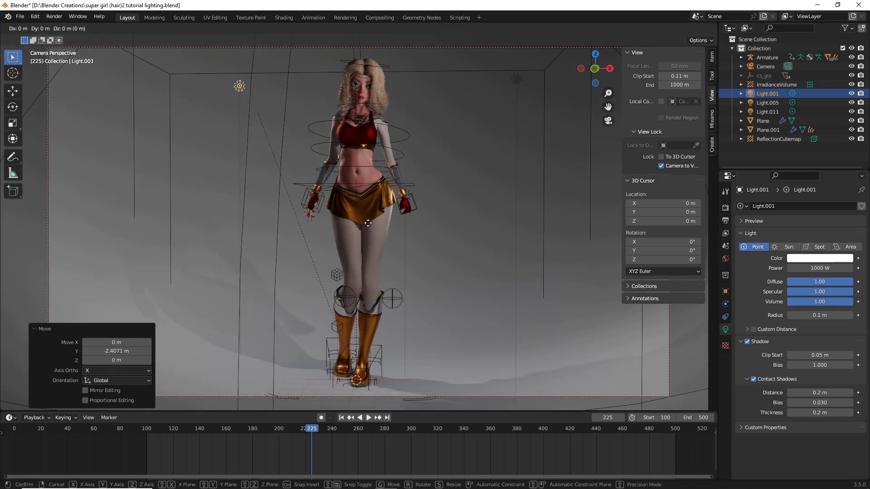
key(z)
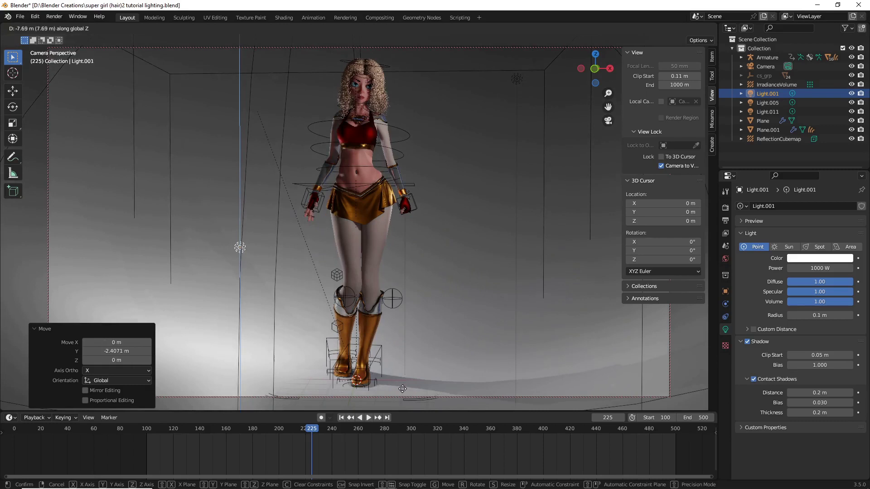
key(Escape)
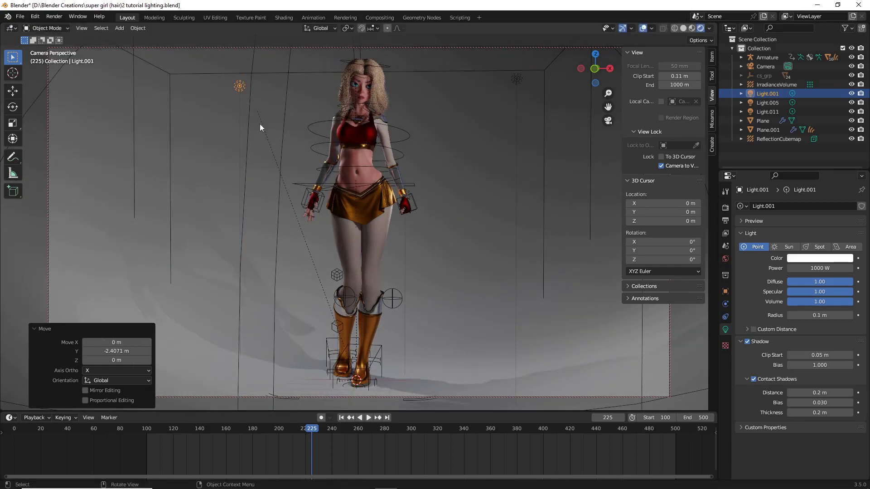
key(g)
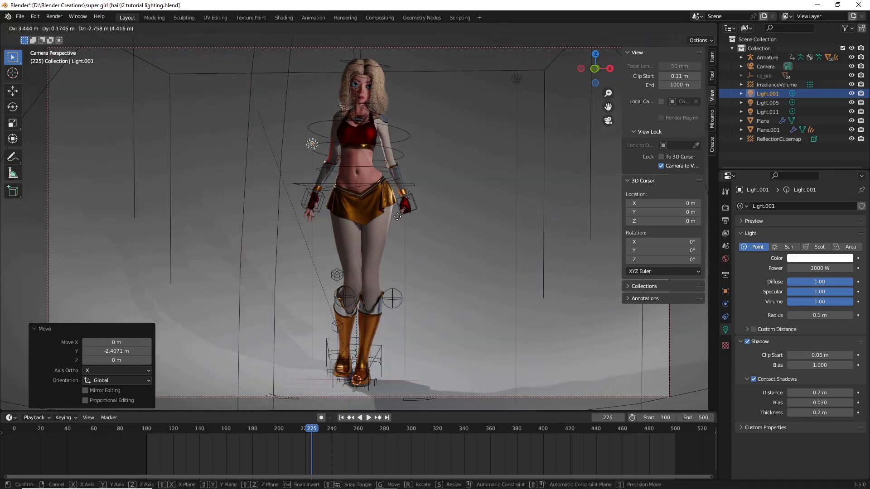
click(339, 175)
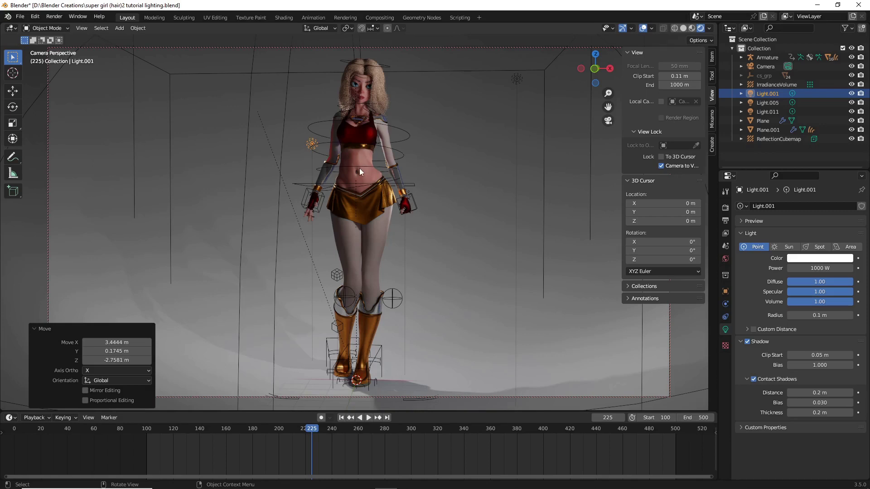
Step: Set Light.001's power to 500 W
click(820, 268)
text(500)
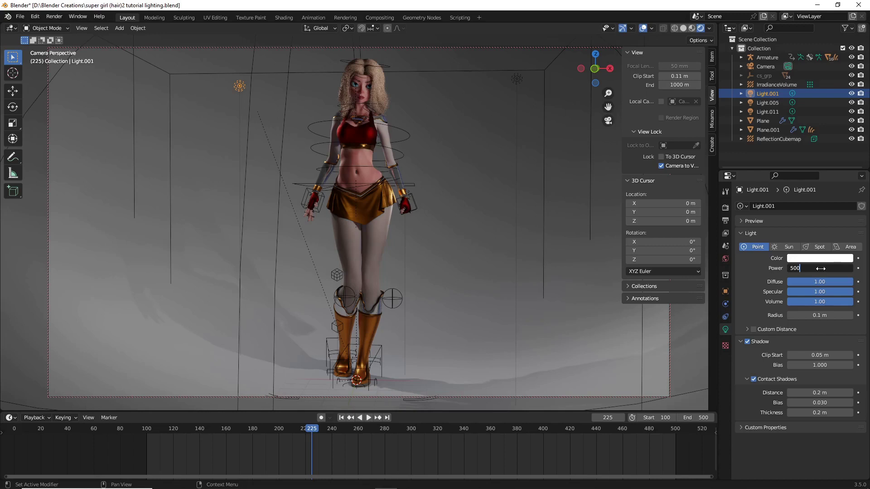
key(Return)
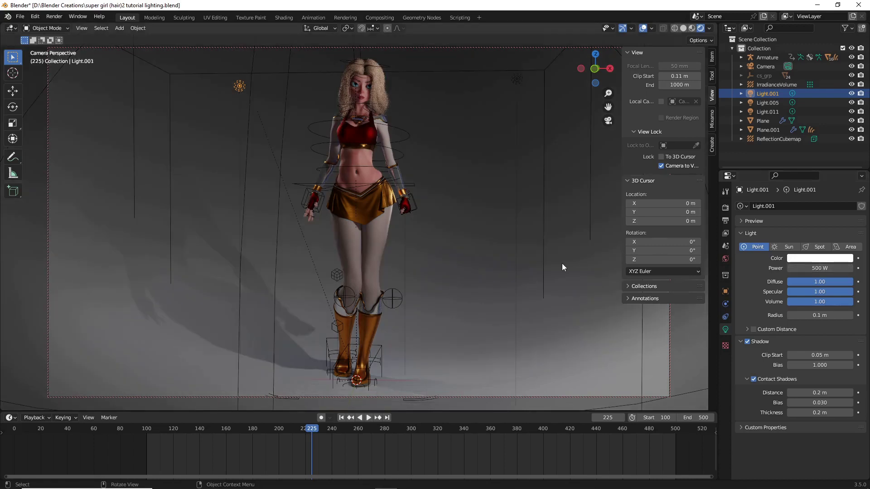
Step: Move Light.001 2.67 m along X and raise it 1.02 m above her head
key(g)
key(x)
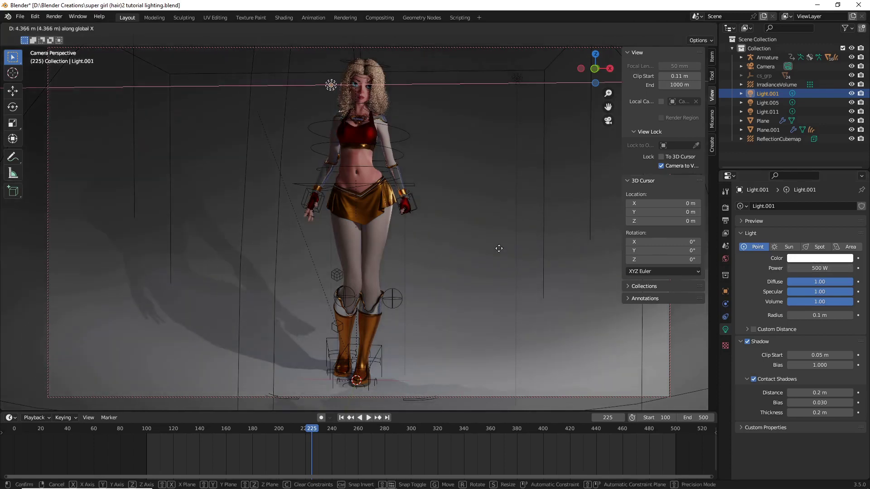
click(457, 257)
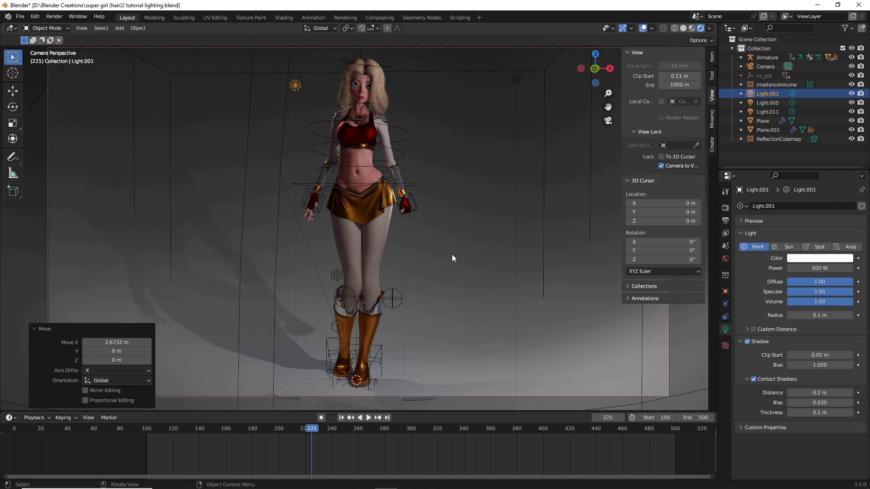
key(g)
key(z)
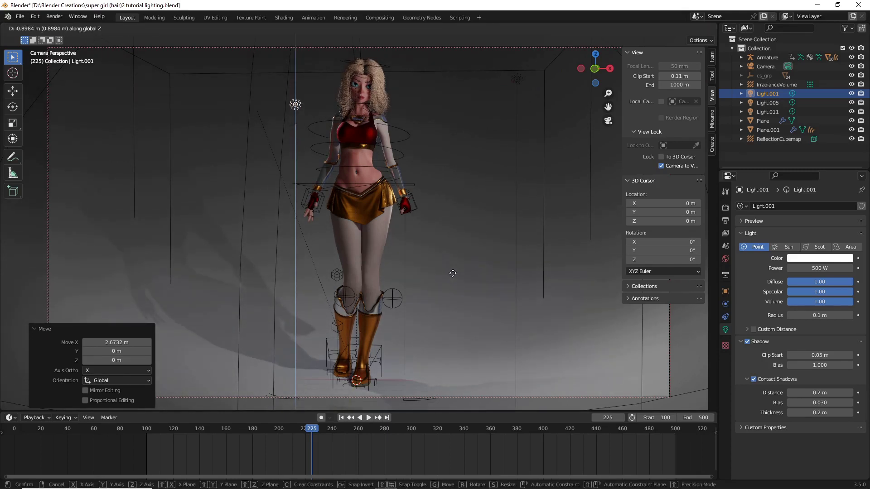
click(446, 235)
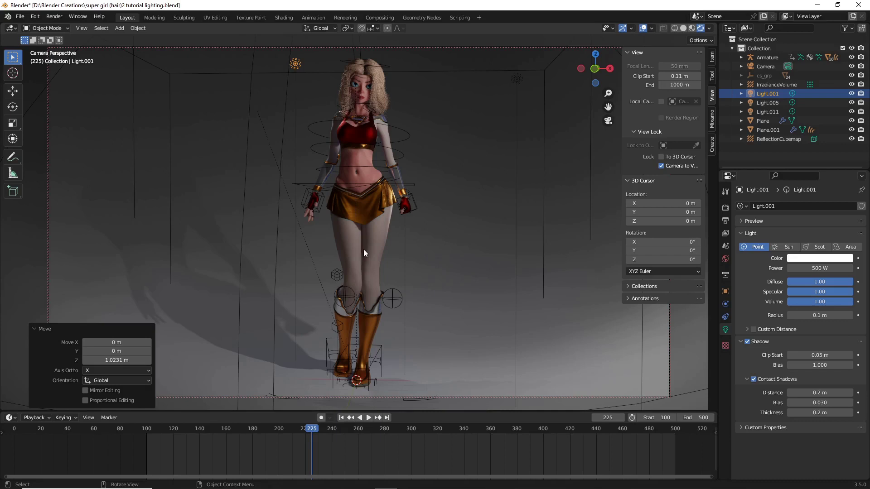
key(shift+a)
mouse_move(347, 362)
Step: Duplicate the top point light downward, then delete the misplaced copy
click(295, 69)
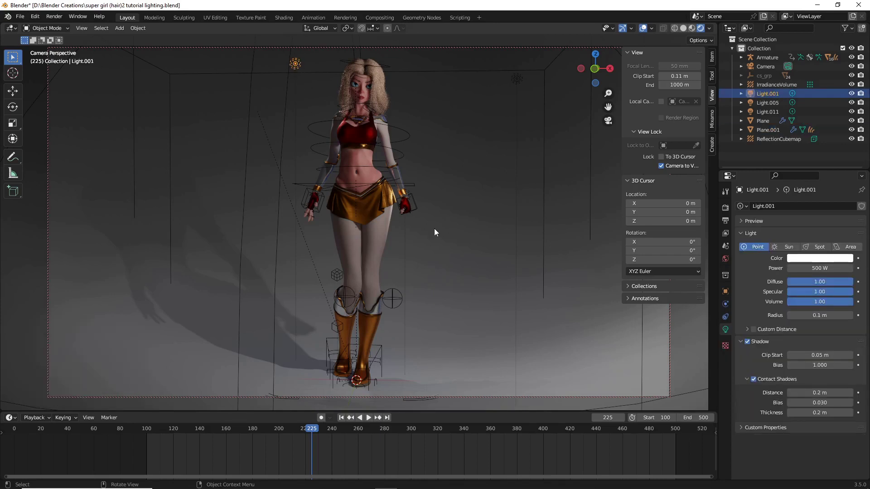
key(shift+d)
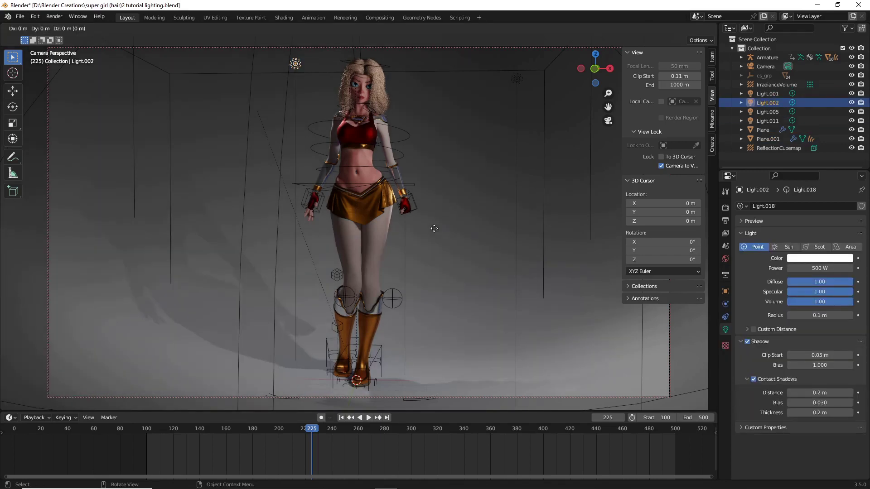
key(z)
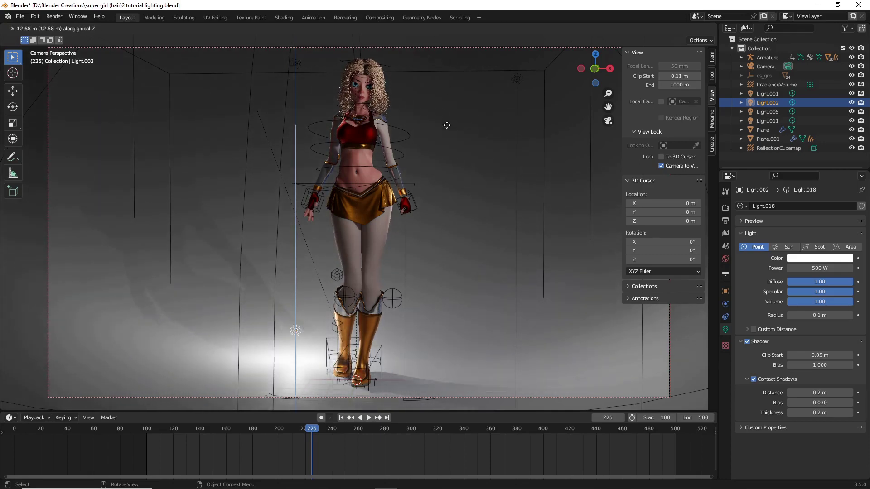
click(466, 201)
key(Delete)
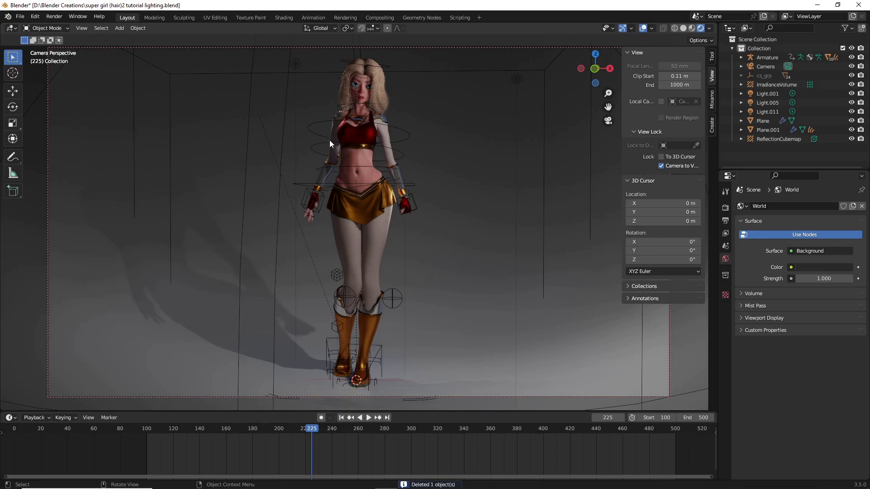
Step: Duplicate the top light again as Light.002 at chest height and dim it to 182.1 W
click(290, 70)
click(290, 70)
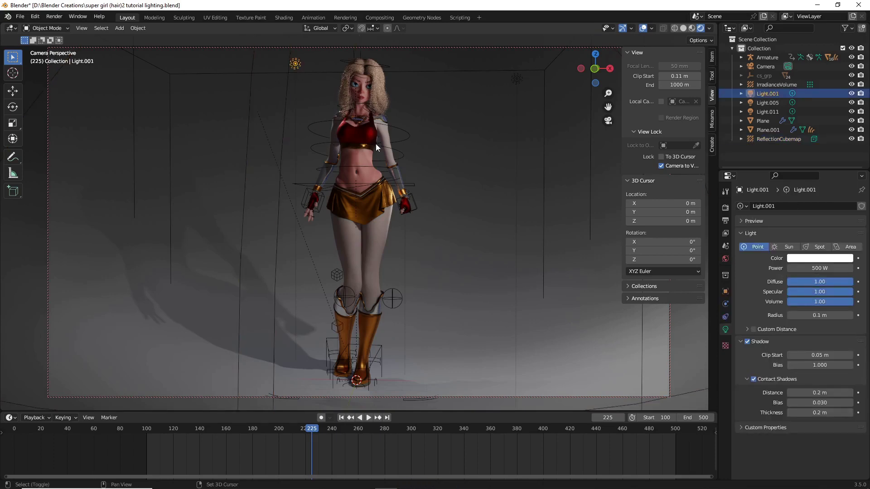
key(shift+d)
key(z)
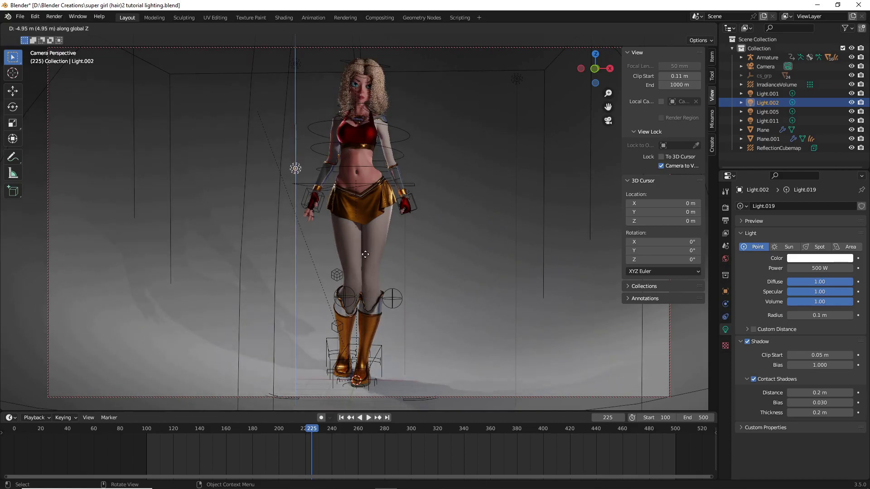
click(366, 225)
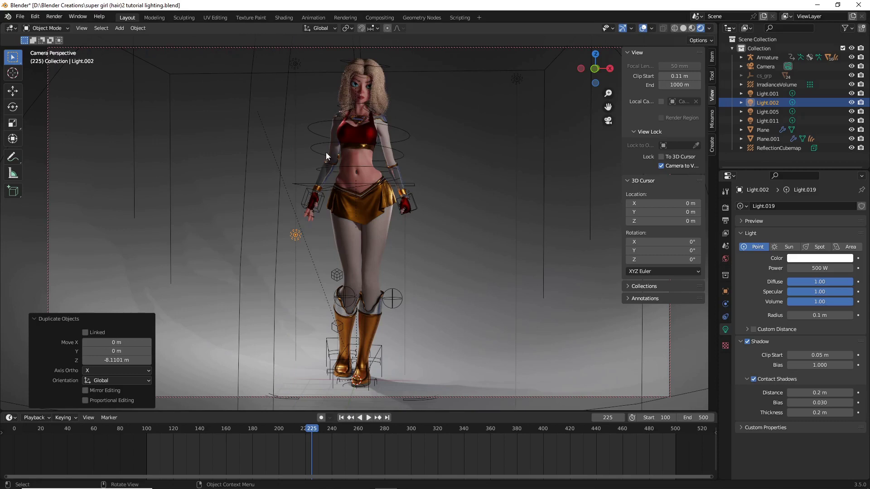
key(g)
key(z)
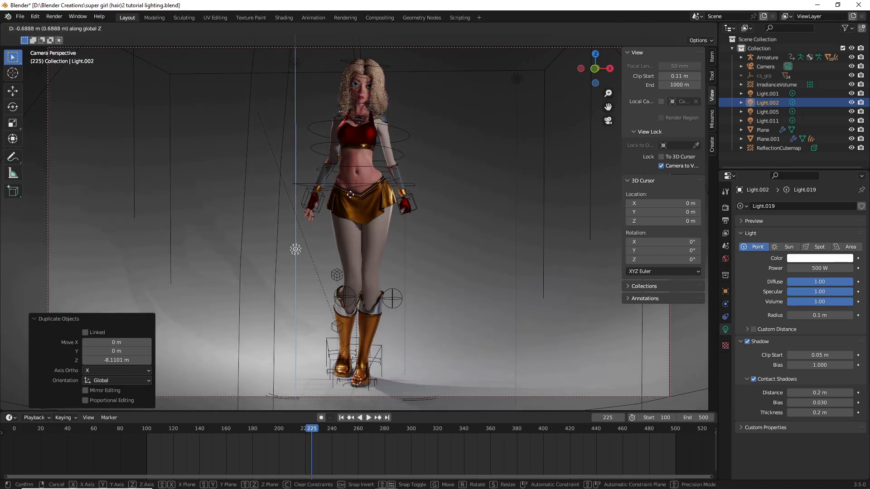
click(342, 146)
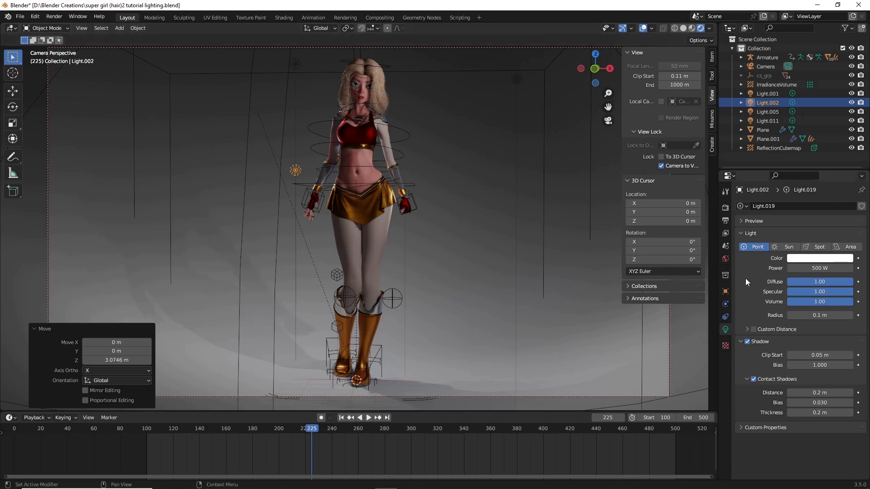
drag(797, 268, 836, 266)
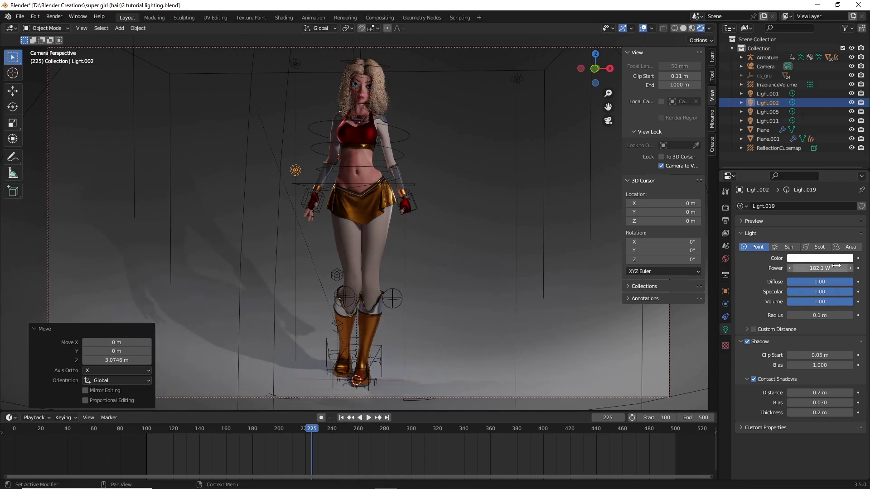
Step: Duplicate the top point light and drop the copy, Light.003, to hip height
click(468, 144)
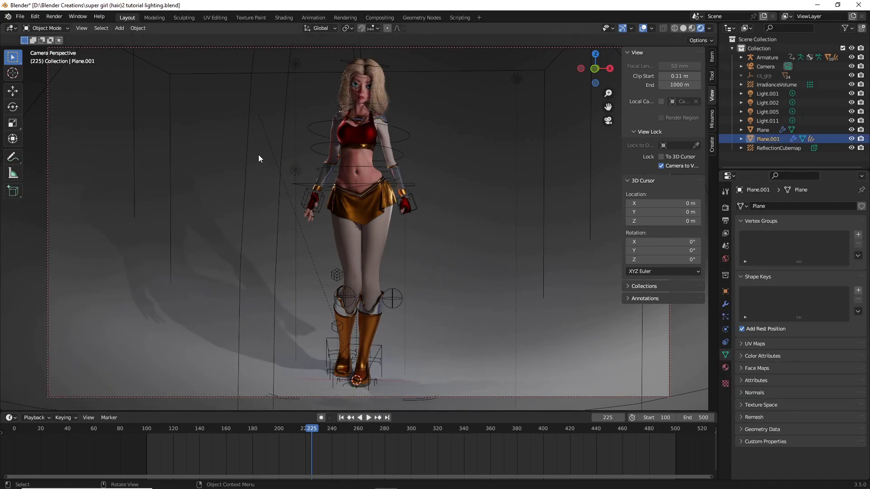
click(296, 171)
click(296, 64)
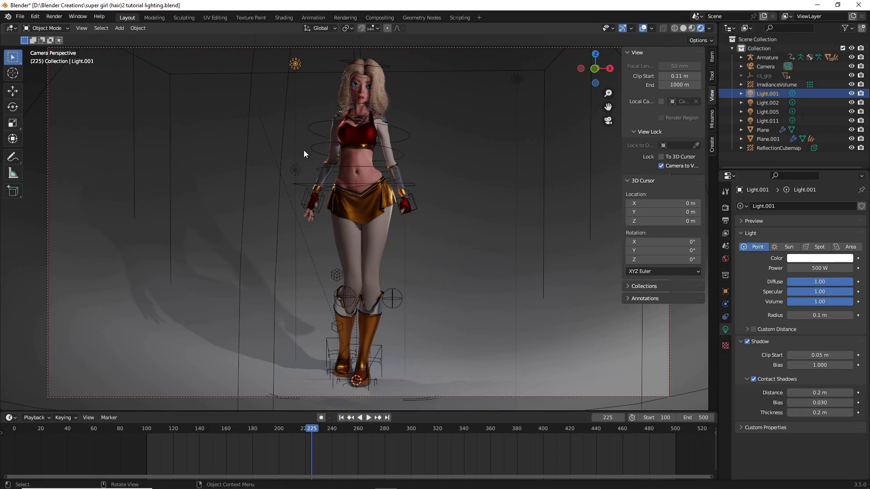
key(shift+d)
key(z)
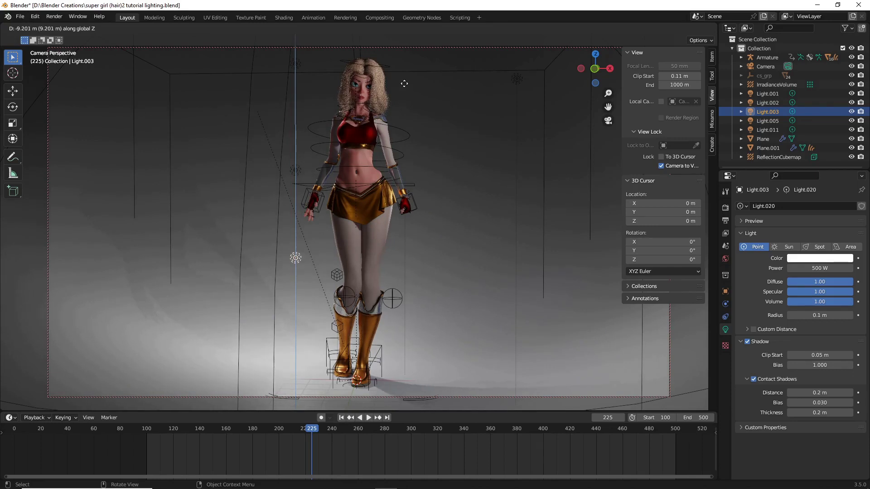
click(346, 75)
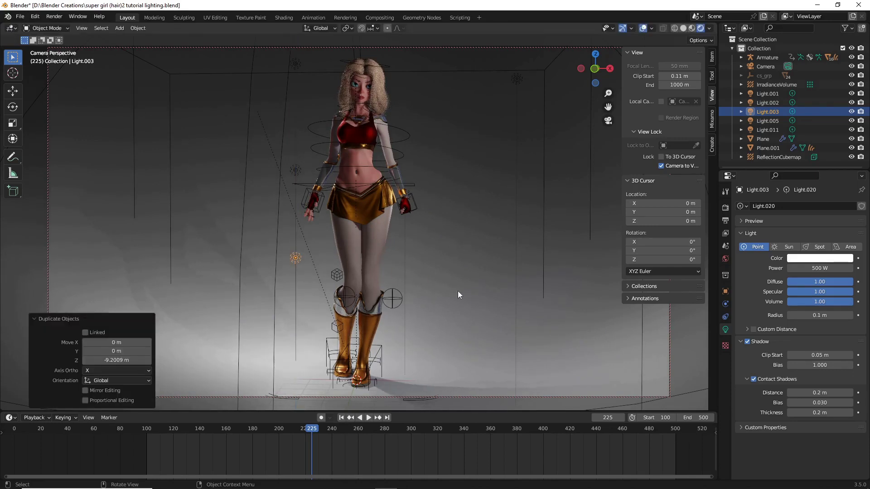
Step: Adjust Light.003's depth along Y, abandoning a second nudge
key(g)
key(y)
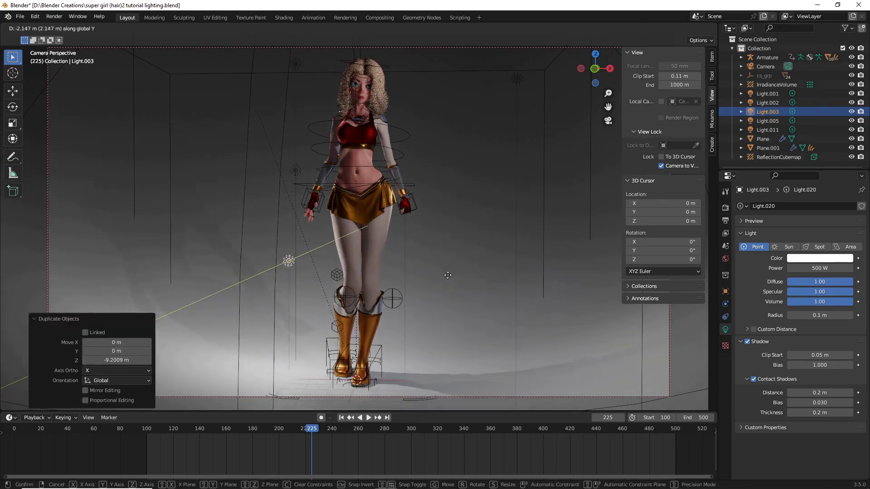
click(435, 278)
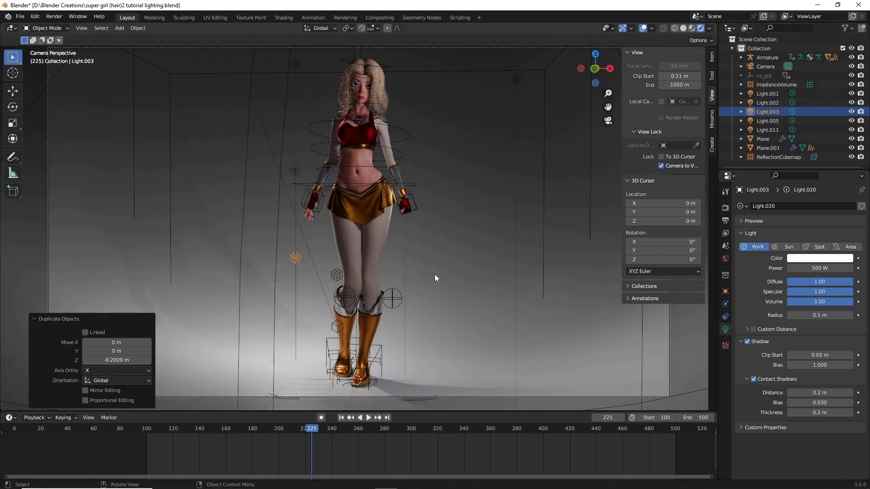
key(g)
key(y)
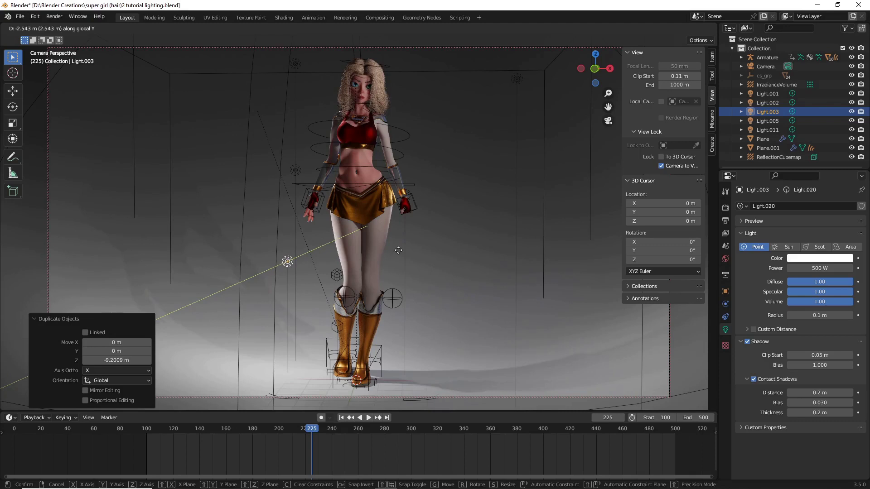
right_click(409, 266)
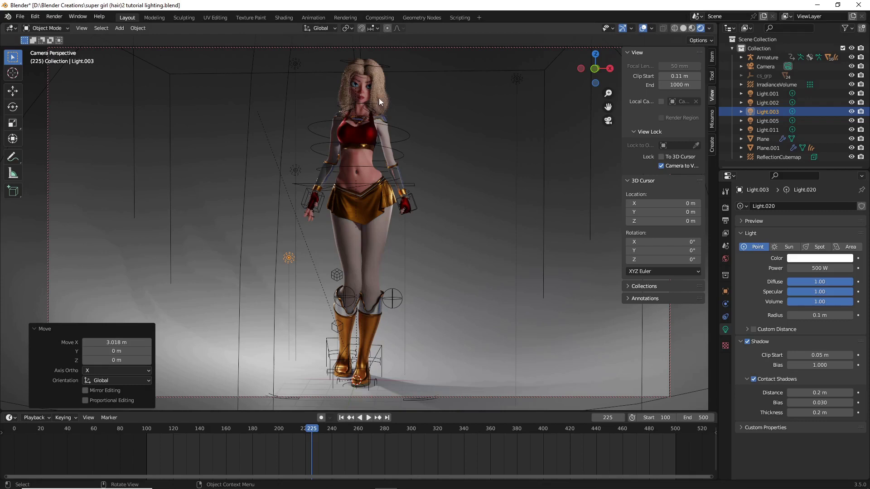
Step: Duplicate the top point light and place the copy, Light.004, above the character
click(296, 65)
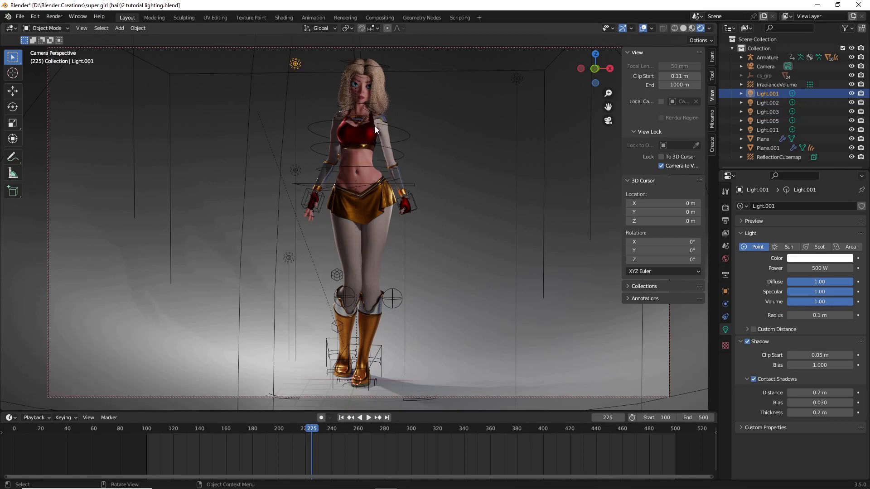
key(shift+d)
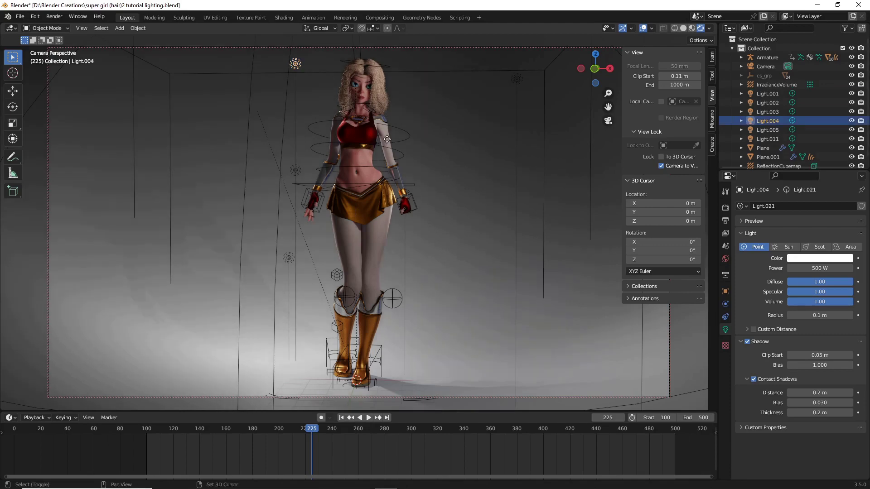
click(434, 121)
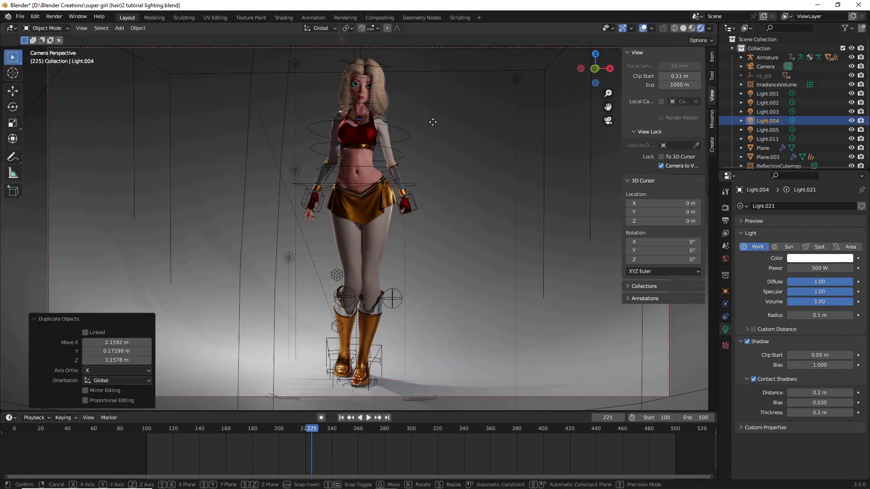
key(g)
key(y)
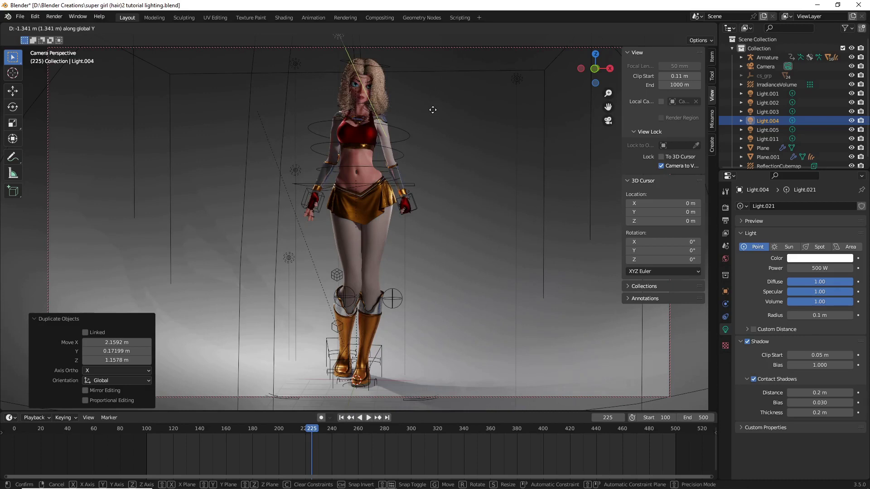
click(433, 110)
key(g)
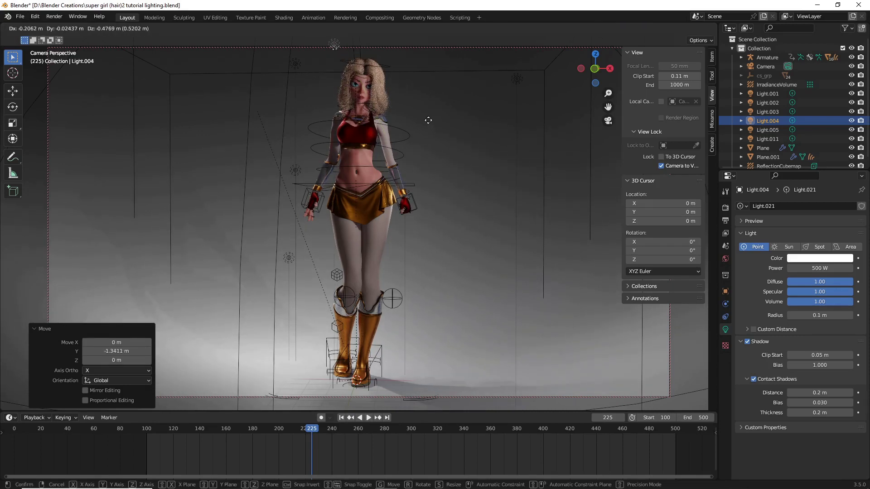
click(428, 121)
Step: Nudge Light.004 along Y so it sits just above her head
key(g)
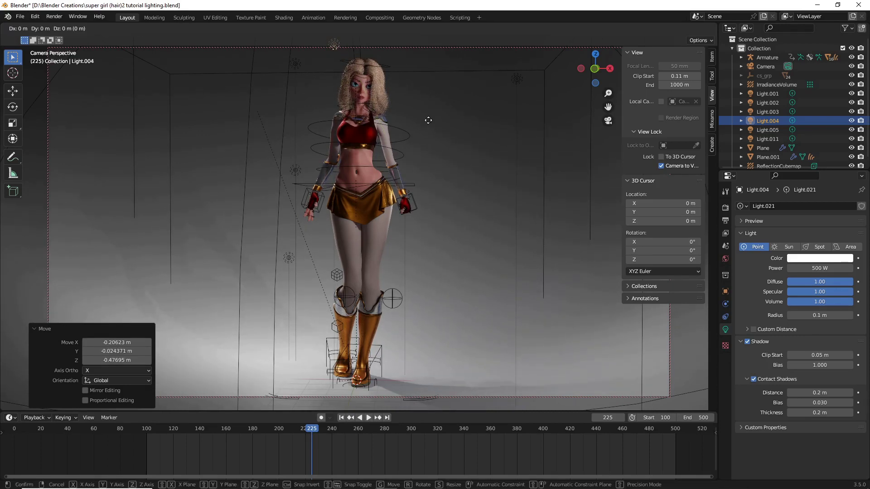
key(y)
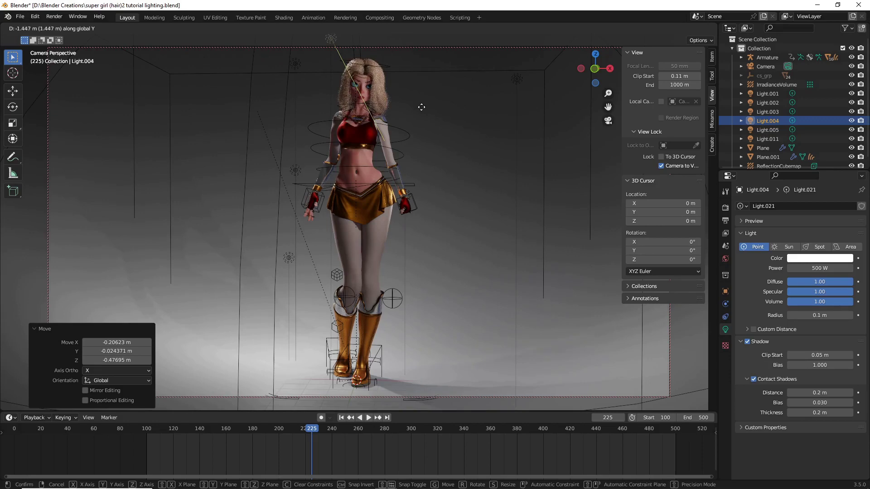
click(431, 107)
click(431, 107)
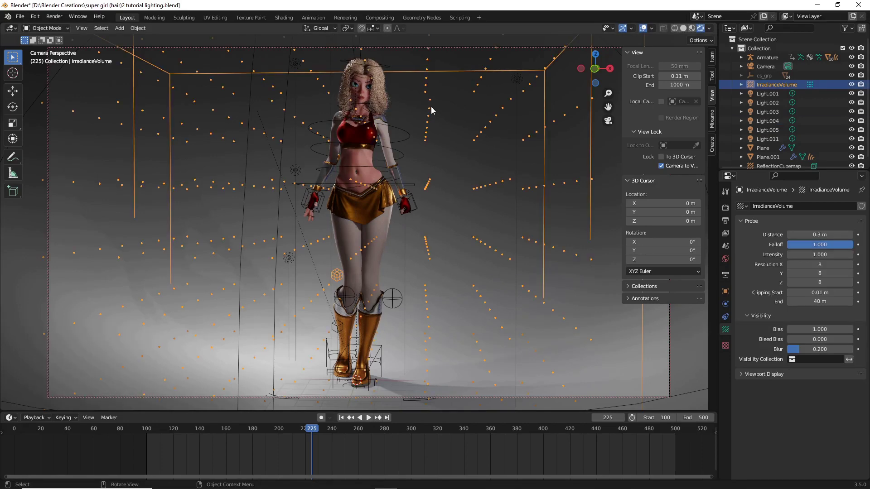
click(413, 64)
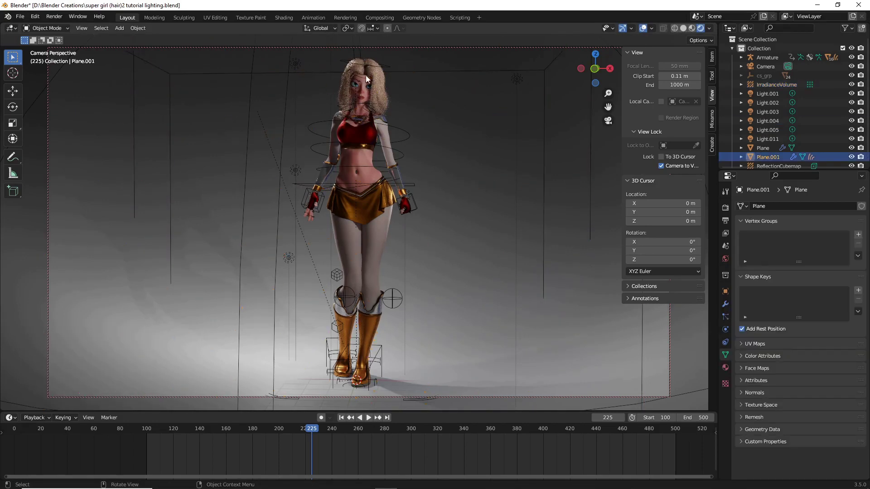
Step: Lower Light.004's power from 500 W to 200 W
click(337, 40)
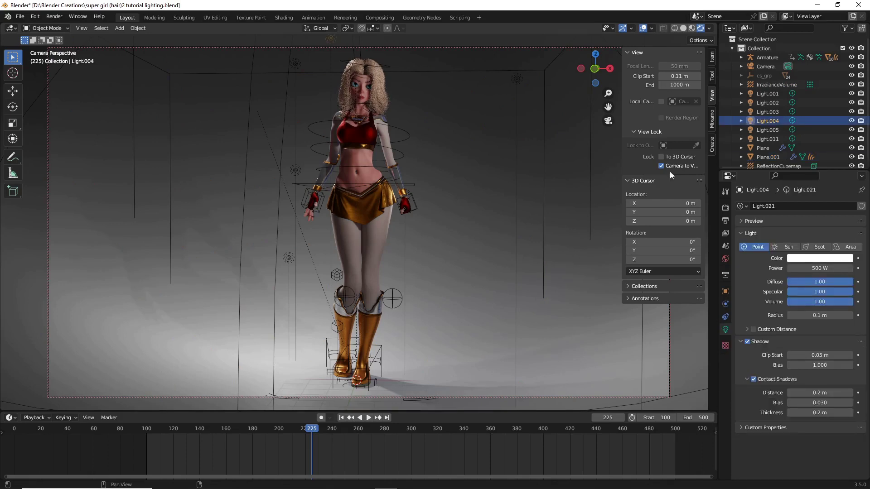
double_click(814, 269)
text(200)
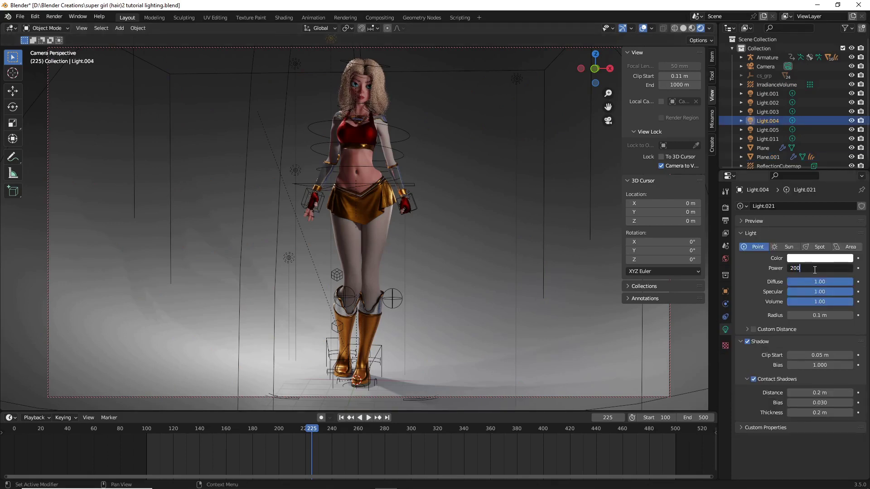
key(Return)
click(540, 147)
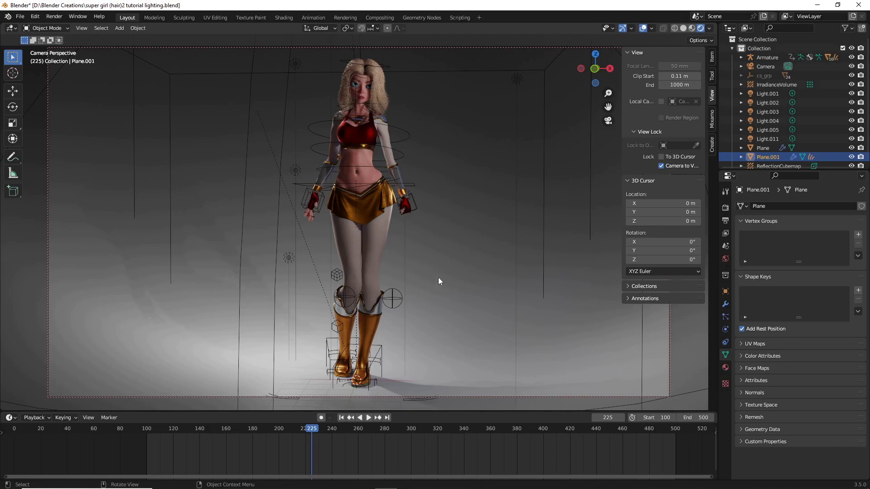
Step: Duplicate the right-side rim point light and slide the copy back along Y, high behind Supergirl
click(523, 179)
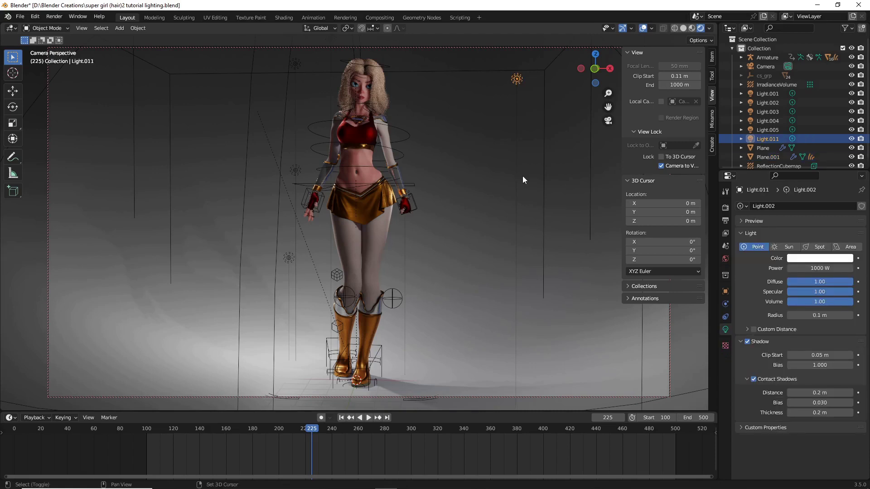
key(shift+d)
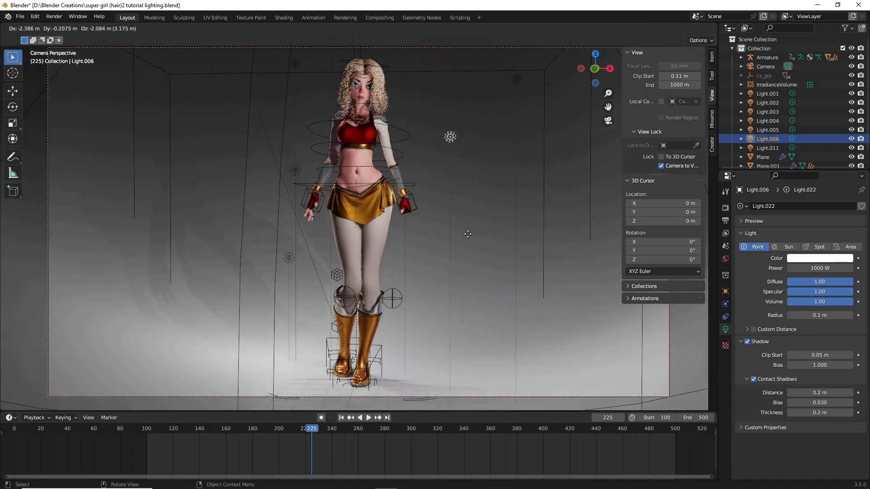
right_click(365, 161)
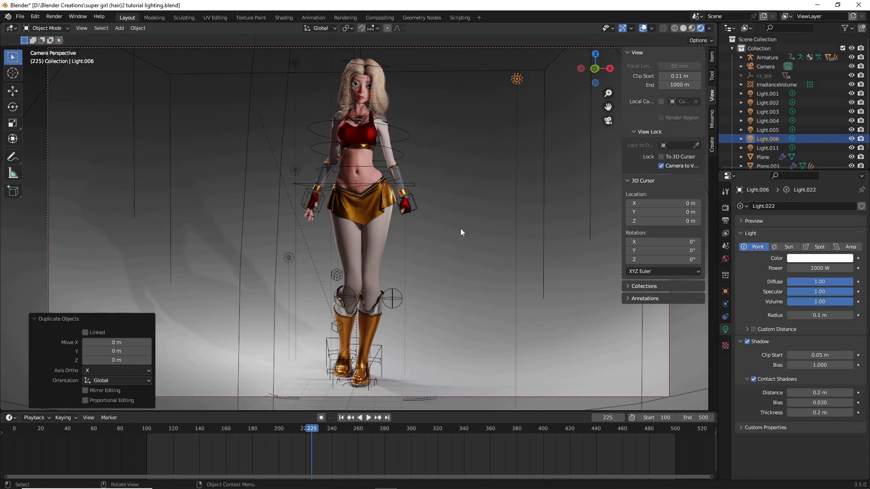
key(g)
key(y)
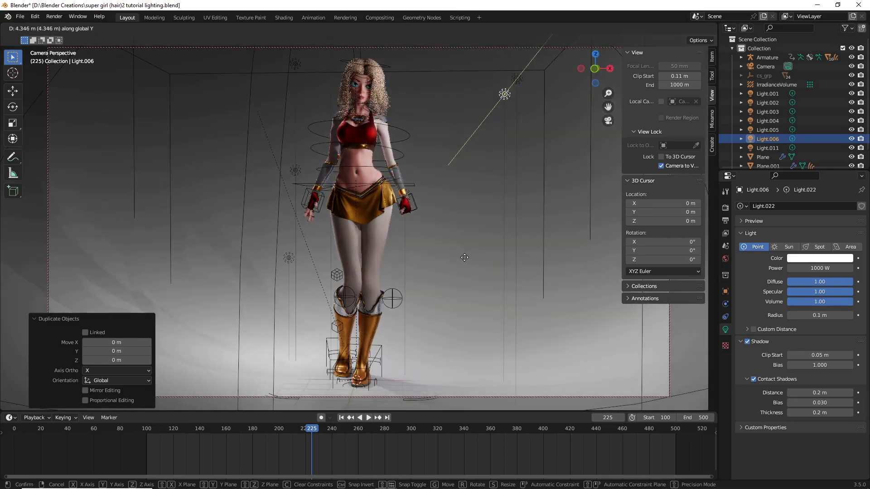
right_click(465, 259)
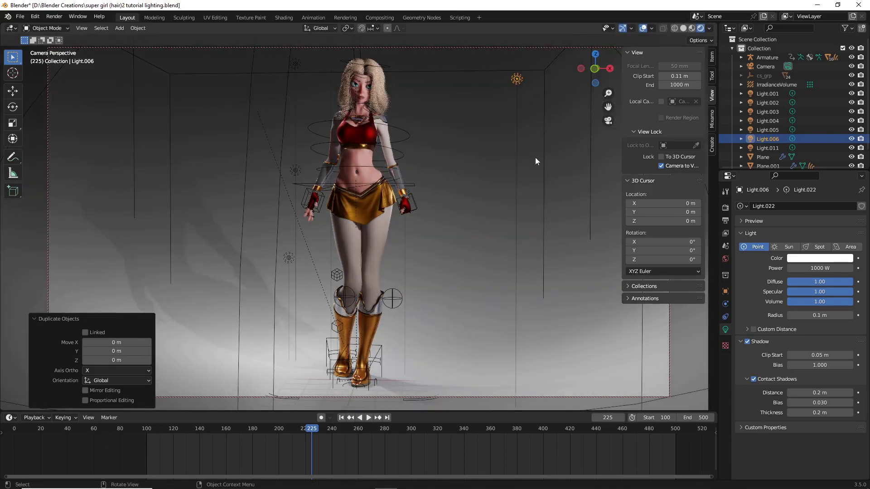
right_click(473, 204)
key(g)
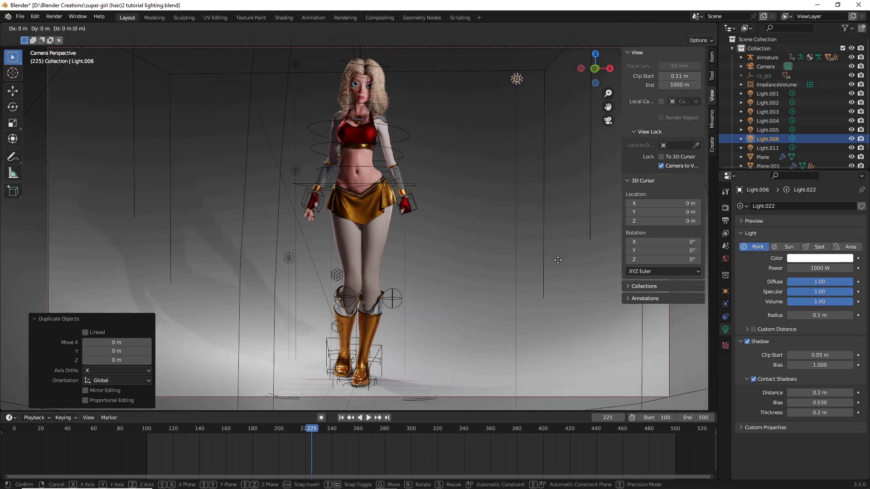
key(y)
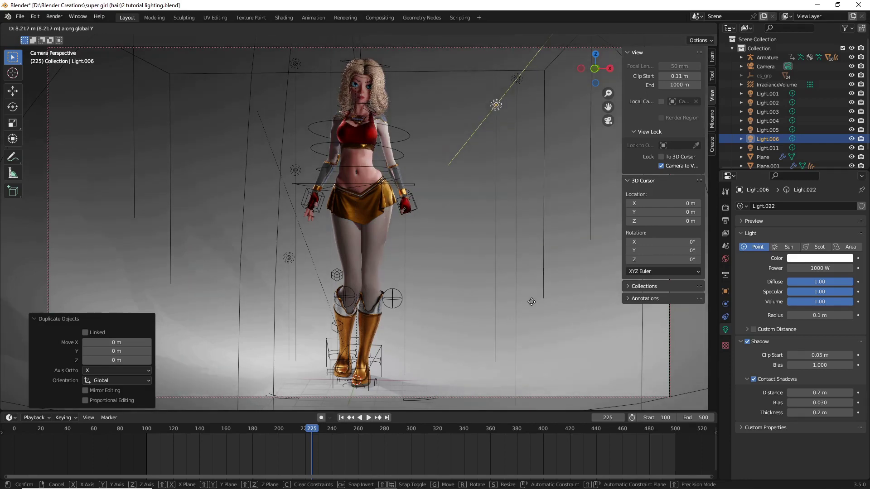
click(485, 130)
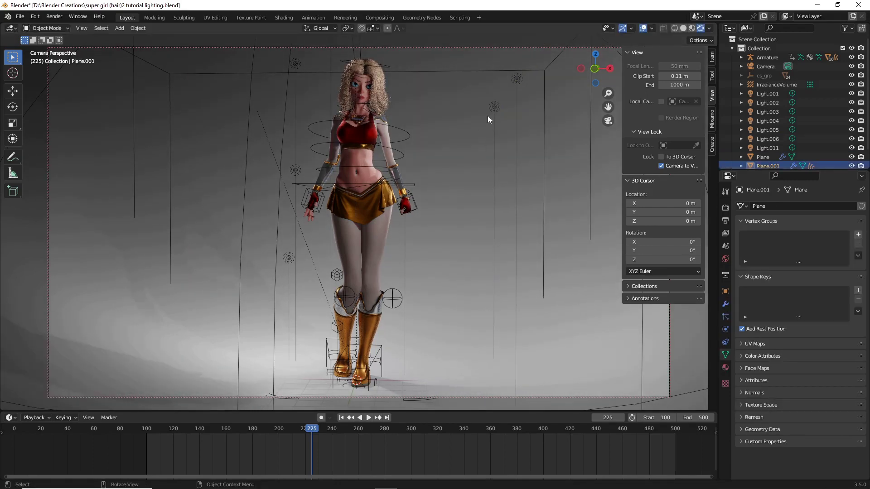
click(488, 116)
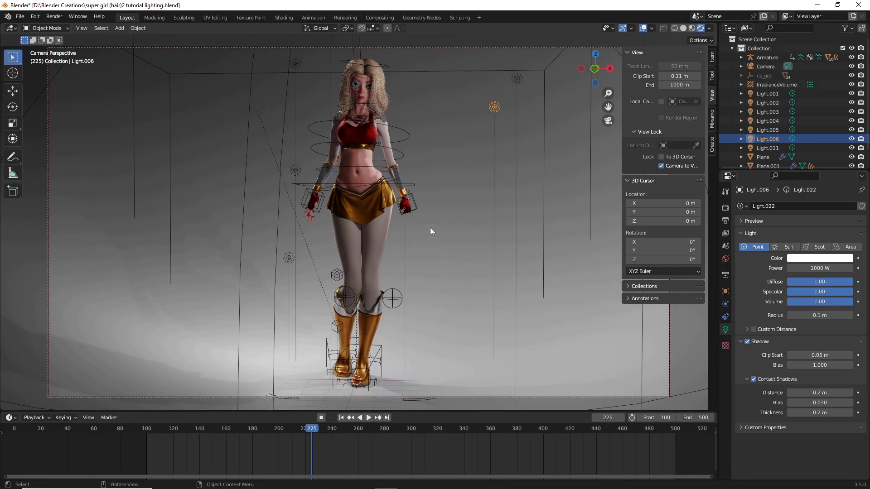
Step: Add a lower copy of the rim light along Z with 100 W power
key(shift+d)
key(z)
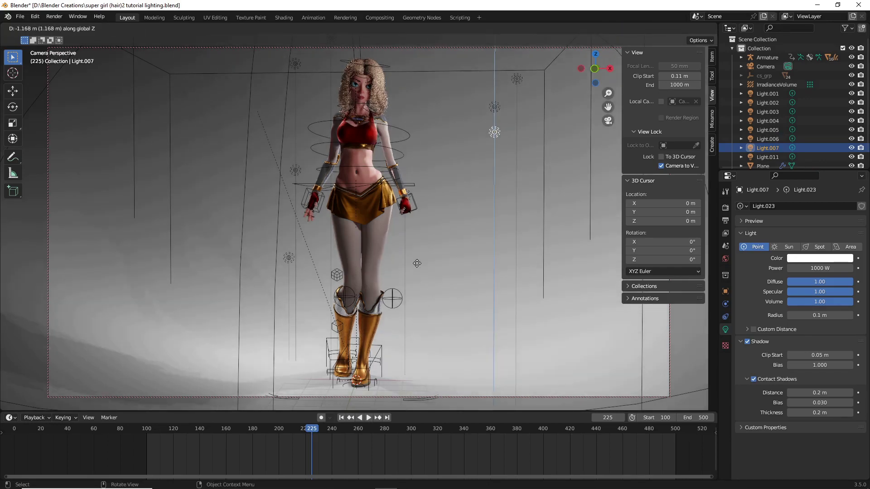
click(493, 162)
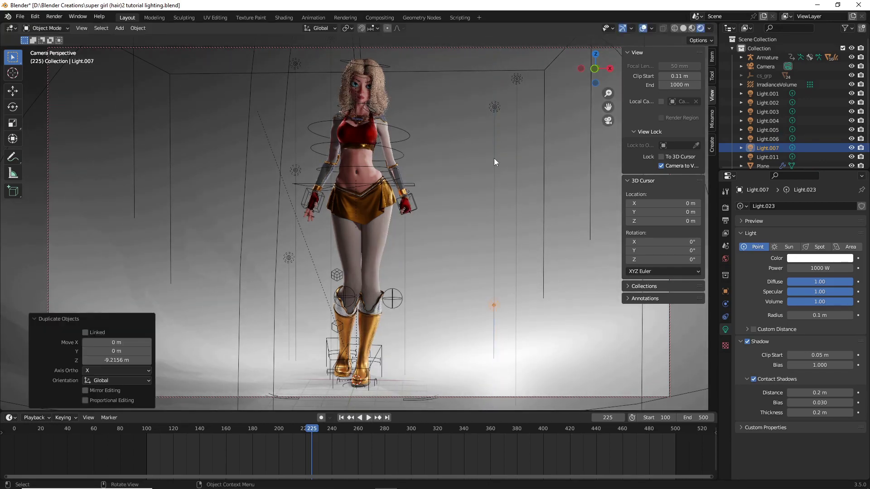
click(814, 270)
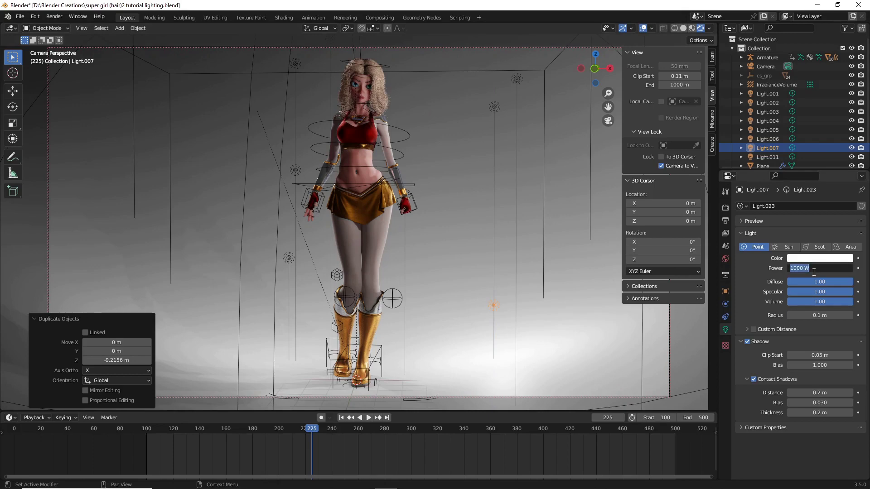
text(100)
key(Return)
click(462, 160)
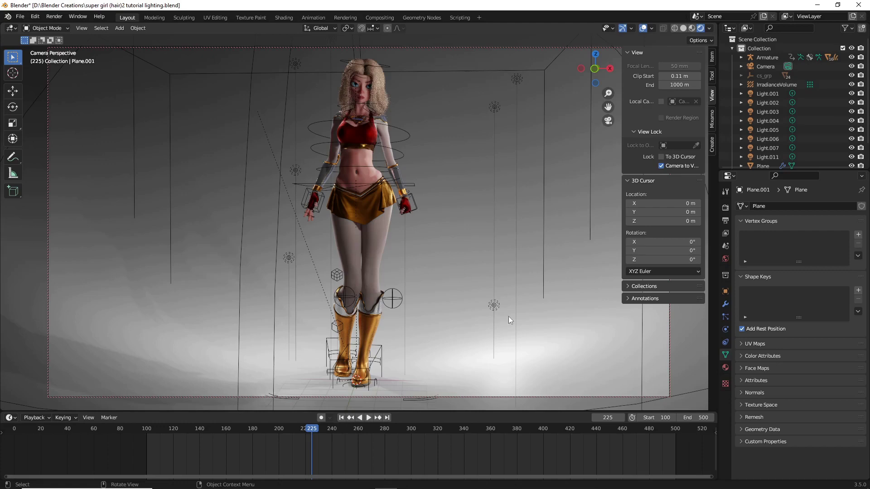
Step: Raise Light.011's power to 1200 W
key(ctrl+z)
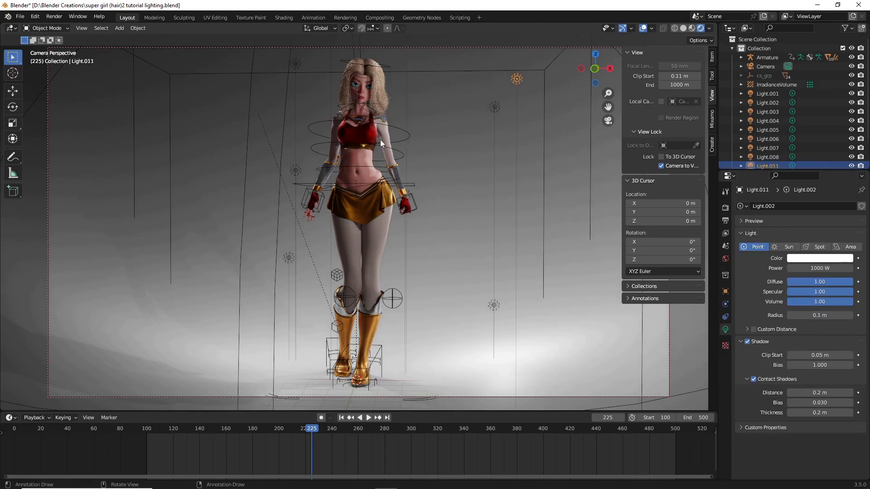
key(g)
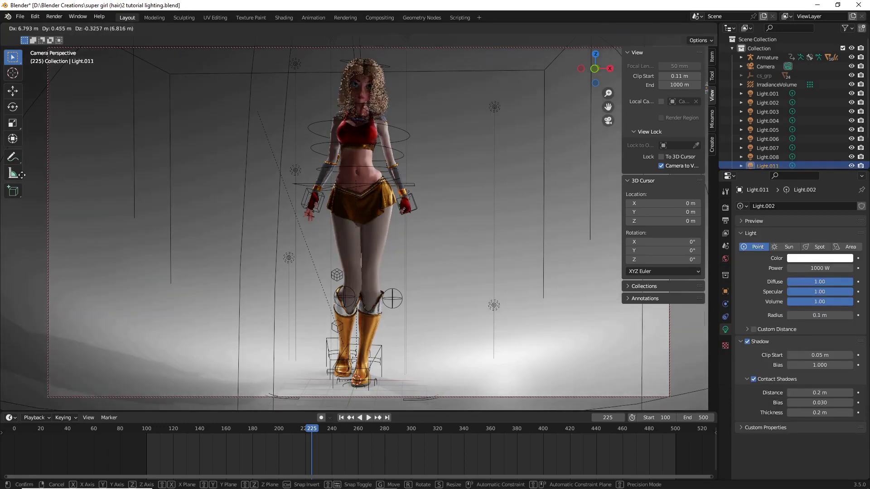
right_click(444, 187)
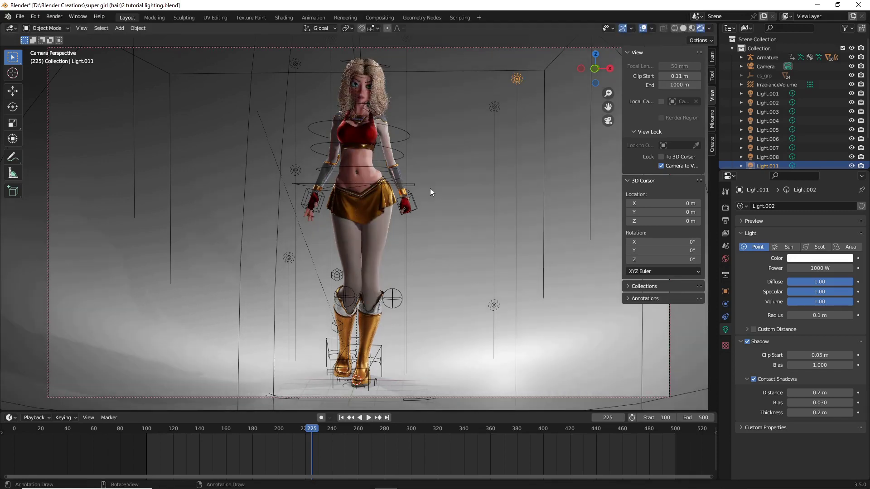
click(817, 269)
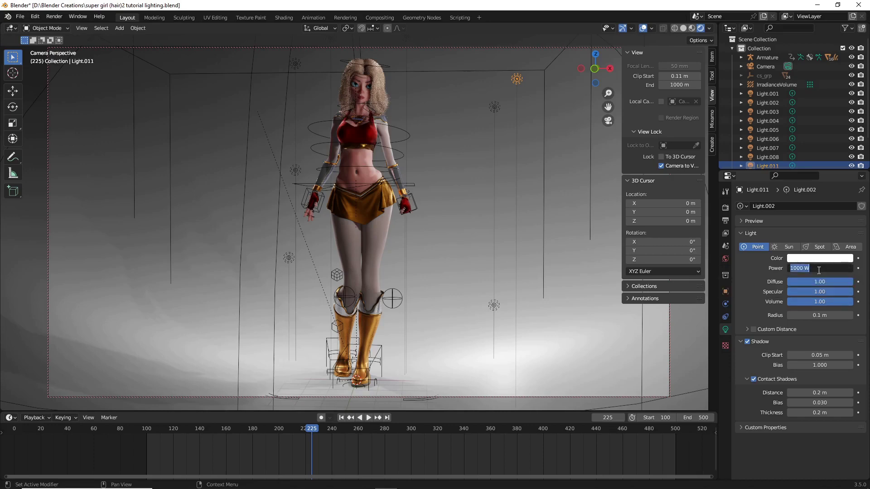
text(1200)
key(Return)
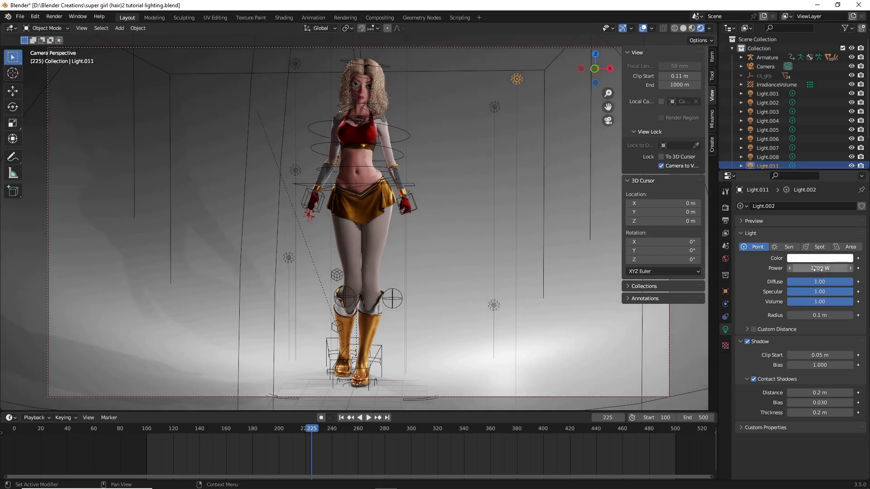
click(295, 152)
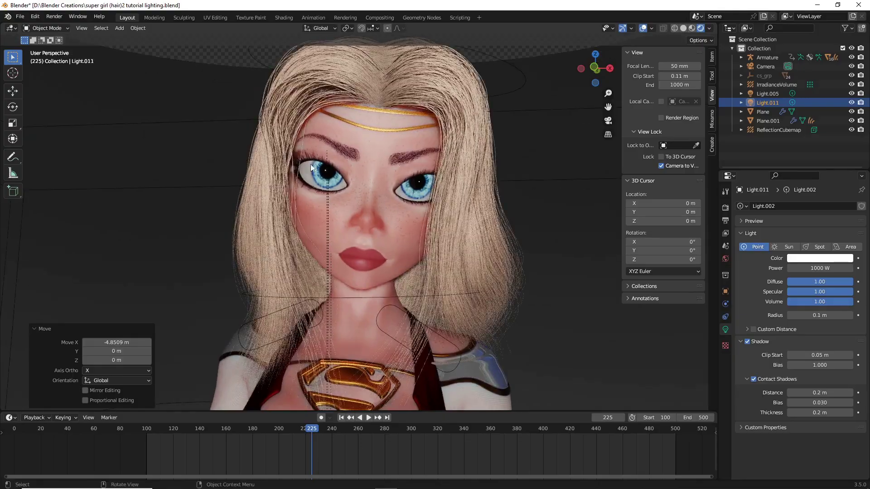
middle_drag(354, 230, 449, 208)
scroll(449, 208, up, 2)
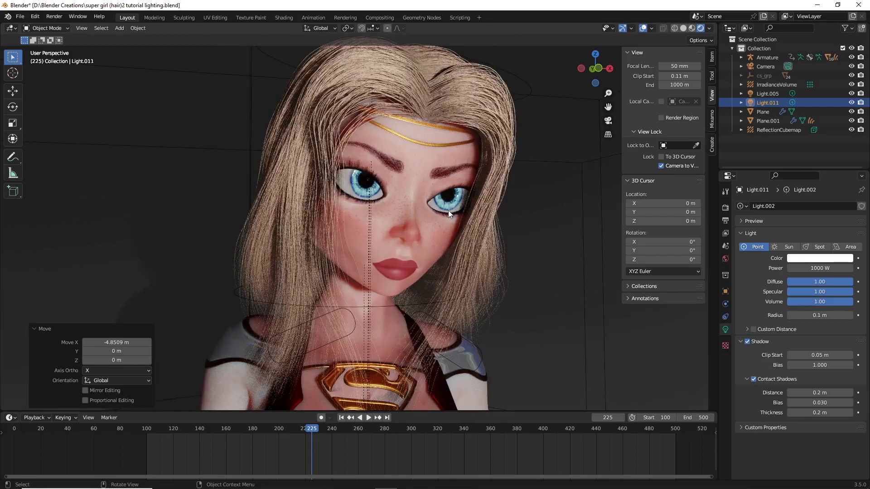
middle_drag(589, 117, 342, 234)
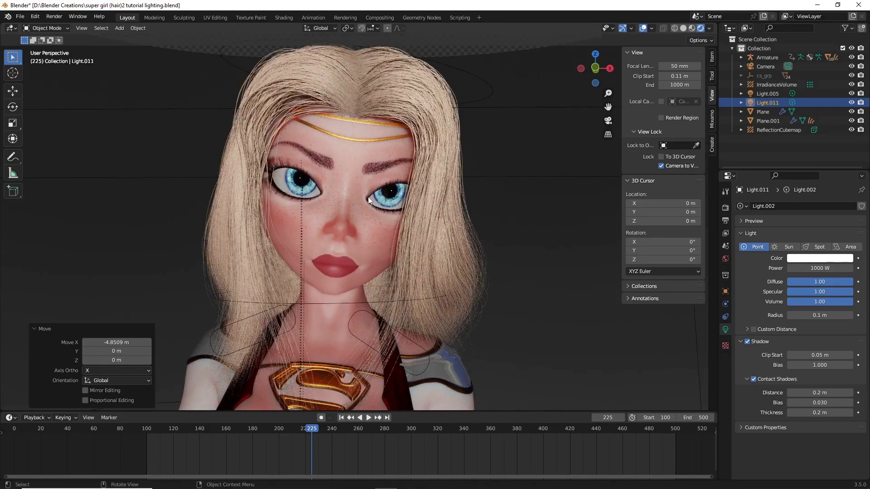
scroll(312, 218, up, 2)
scroll(312, 218, up, 1)
scroll(298, 225, down, 4)
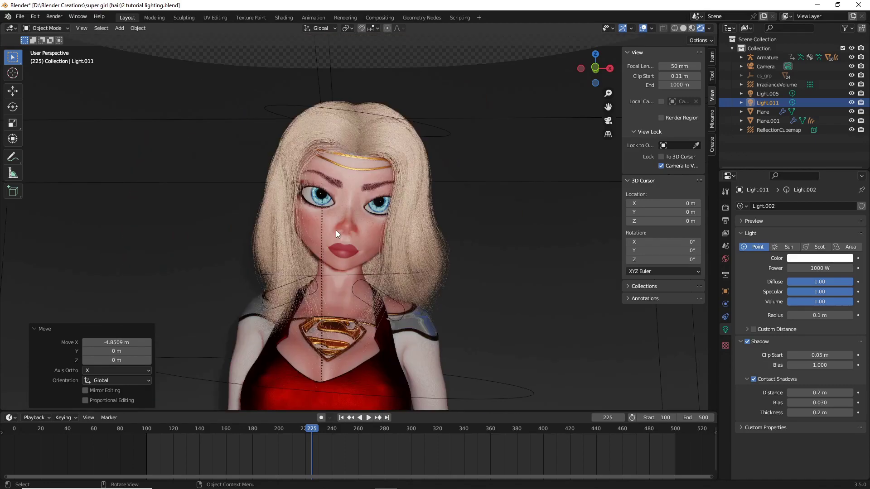
scroll(393, 286, down, 3)
scroll(396, 277, up, 4)
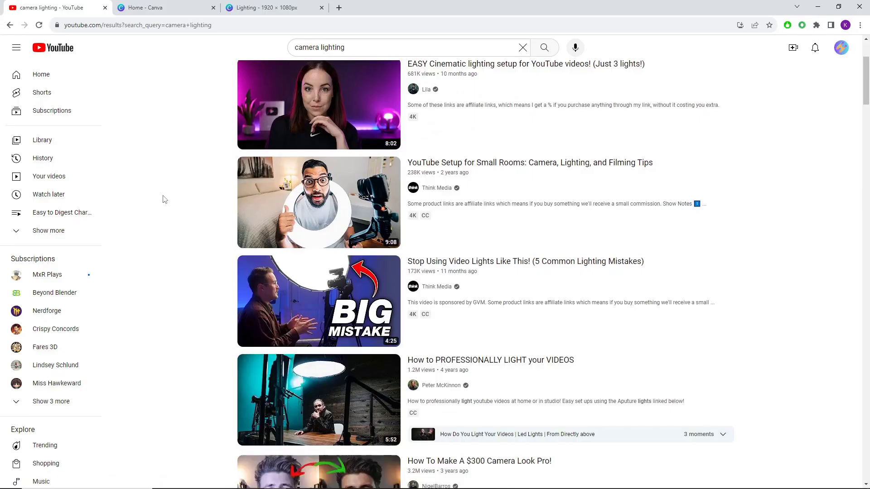
Step: Scroll down the 'camera lighting' YouTube results to the Channels new to you section
scroll(177, 225, up, 2)
scroll(181, 276, down, 4)
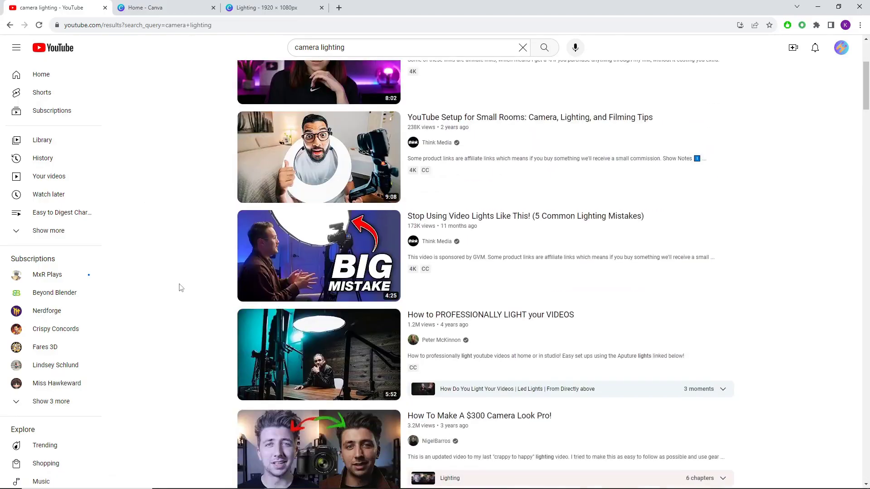
scroll(182, 283, down, 2)
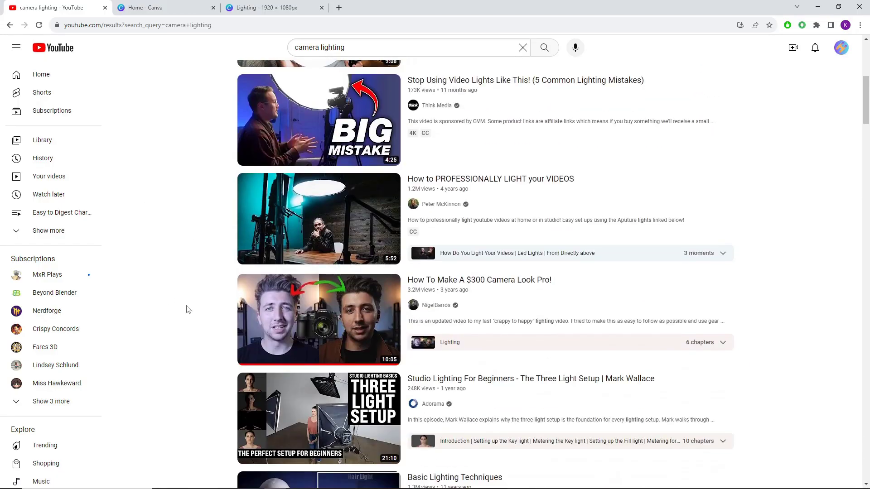
scroll(190, 324, down, 7)
scroll(189, 318, down, 7)
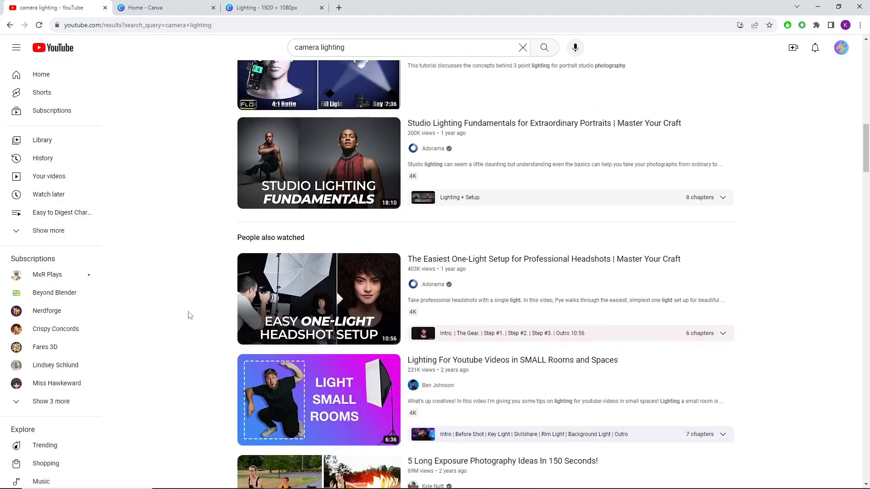
scroll(146, 337, down, 8)
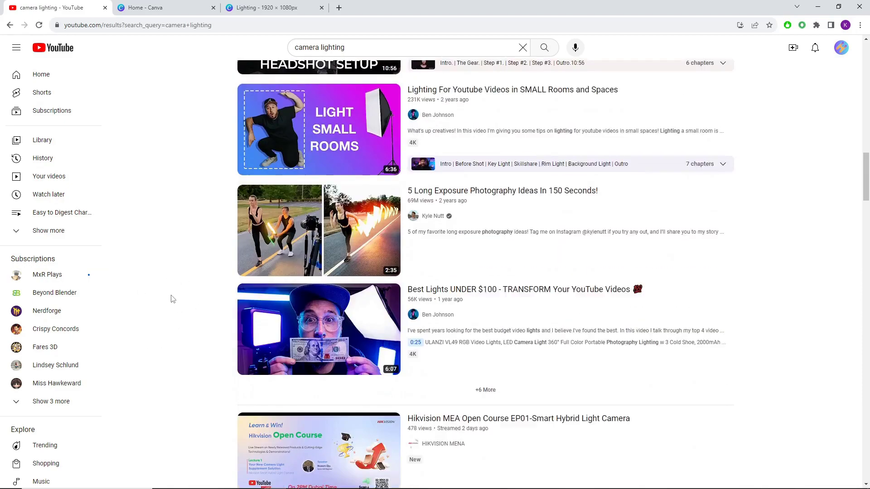
scroll(172, 284, down, 9)
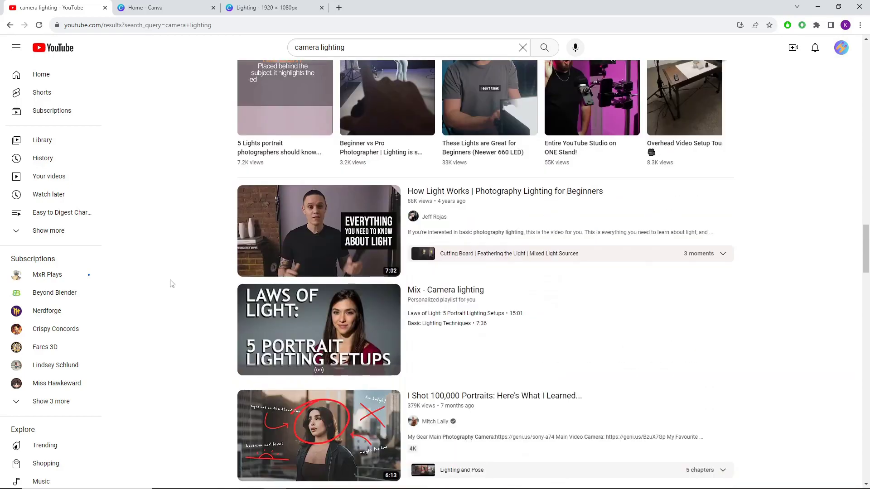
scroll(182, 286, down, 6)
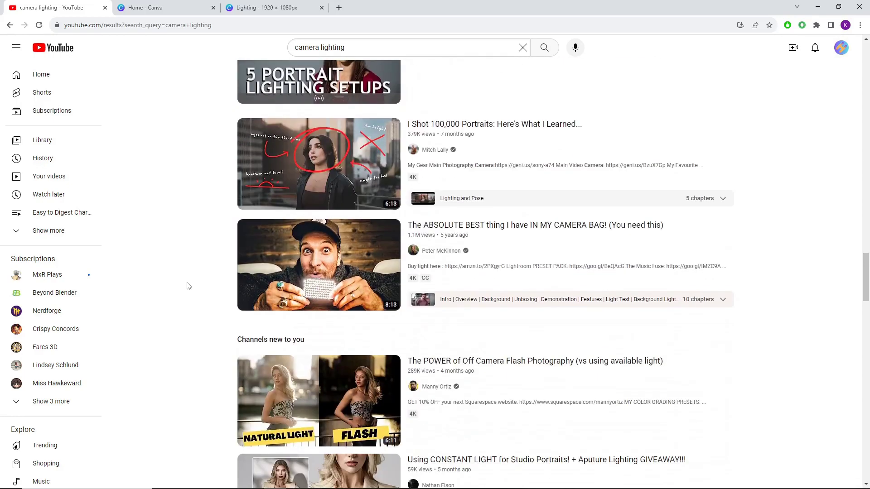
scroll(188, 286, down, 4)
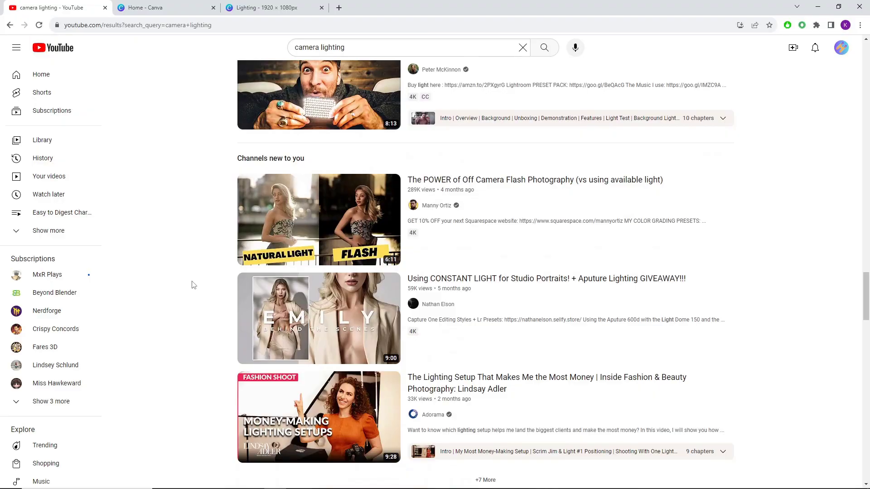